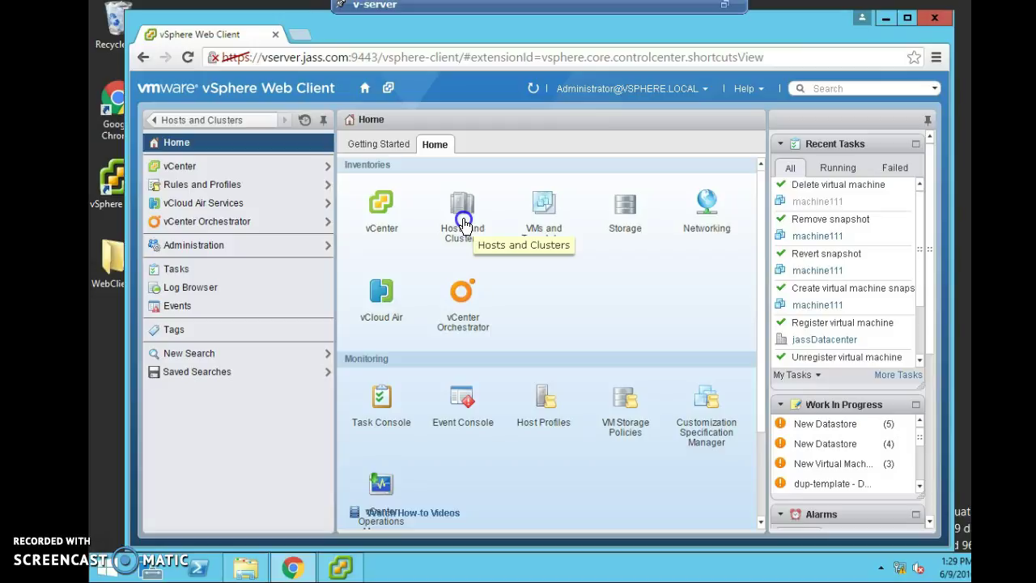
# - Start the New Virtual Machine wizard on host 192.168.1.102 in the lab cluster, with the option to create a new virtual machine
pyautogui.click(465, 225)
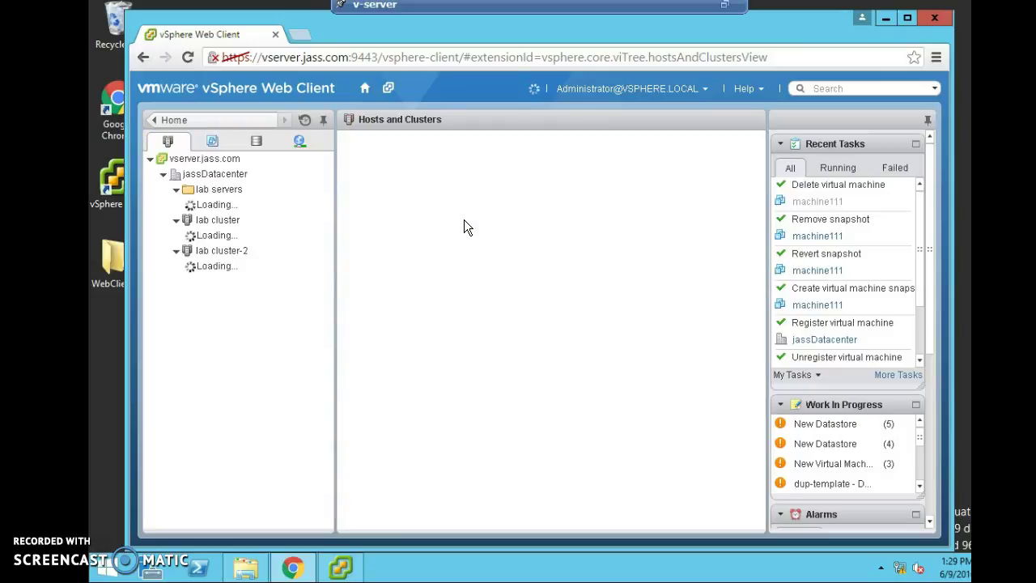
pyautogui.click(412, 221)
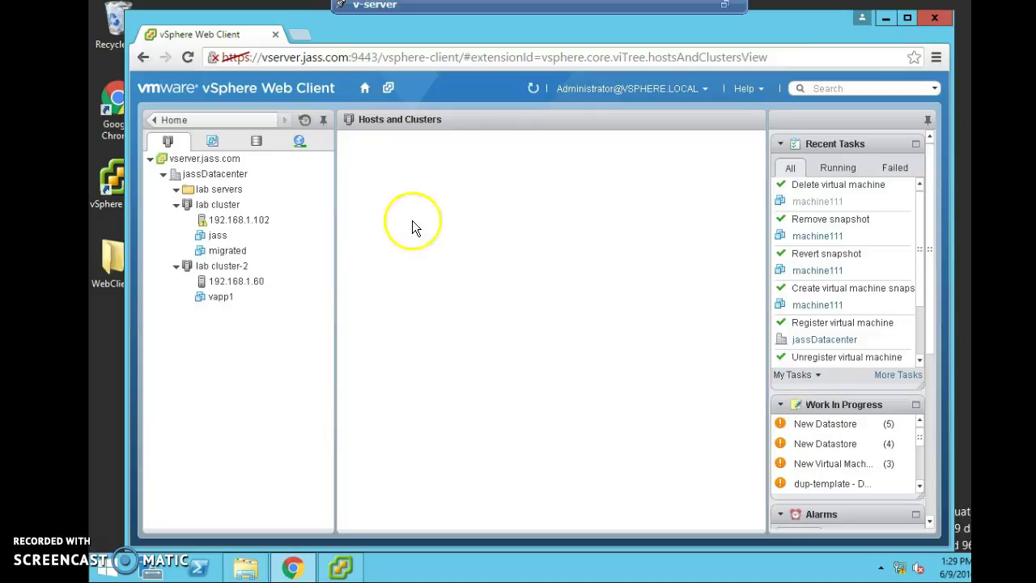
pyautogui.click(261, 226)
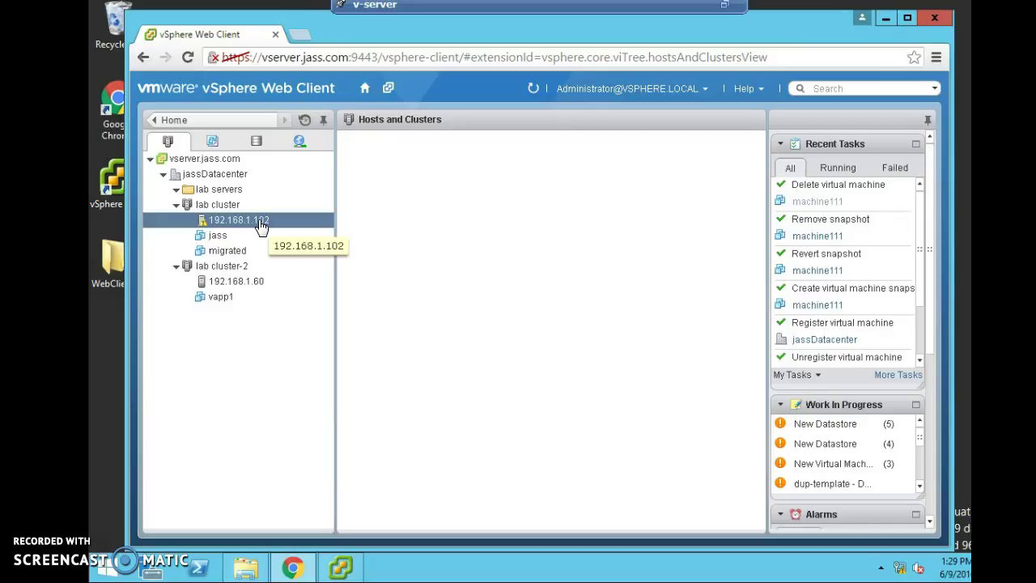
pyautogui.click(238, 235)
pyautogui.click(247, 223)
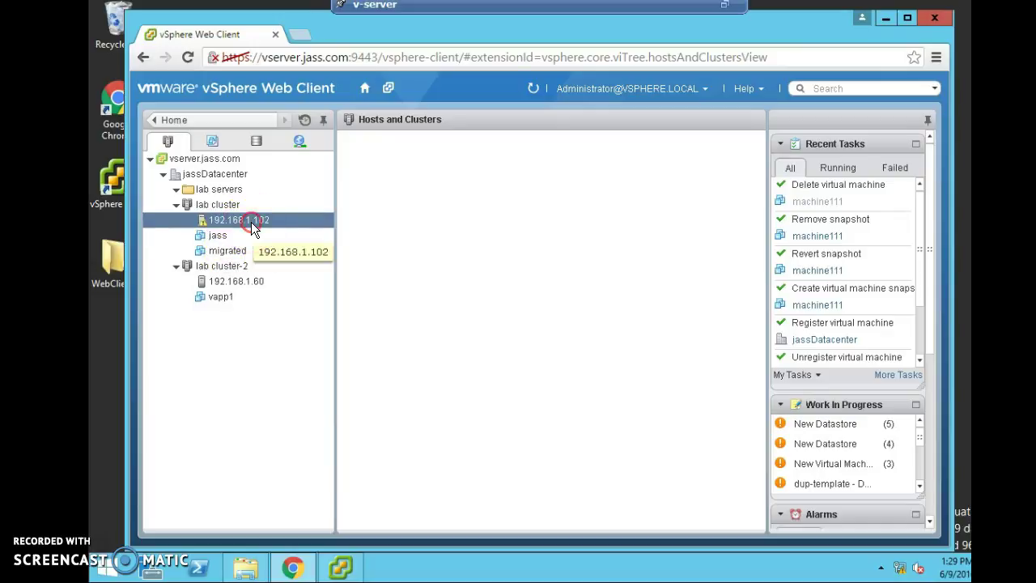
pyautogui.rightClick(253, 227)
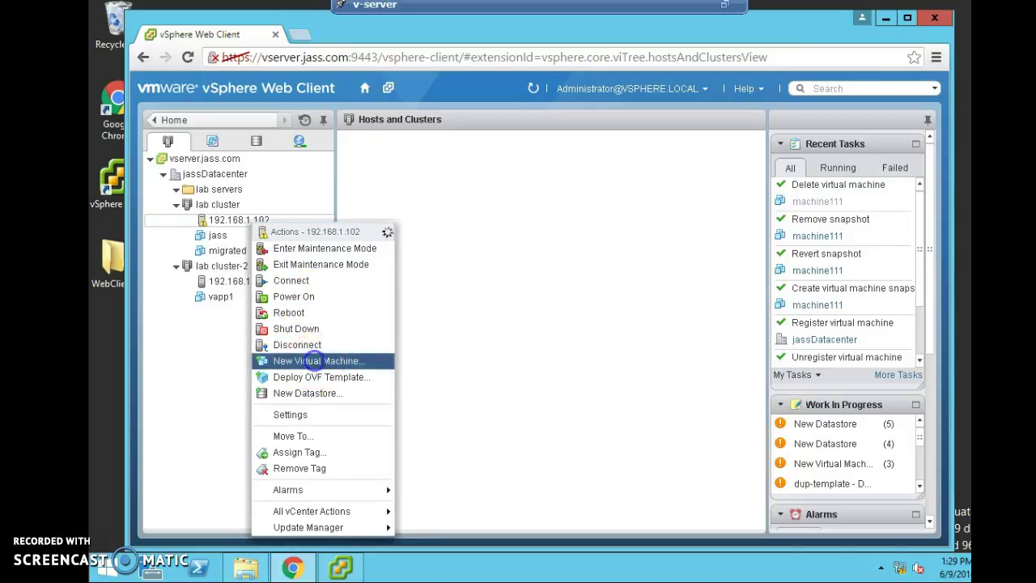
pyautogui.click(316, 364)
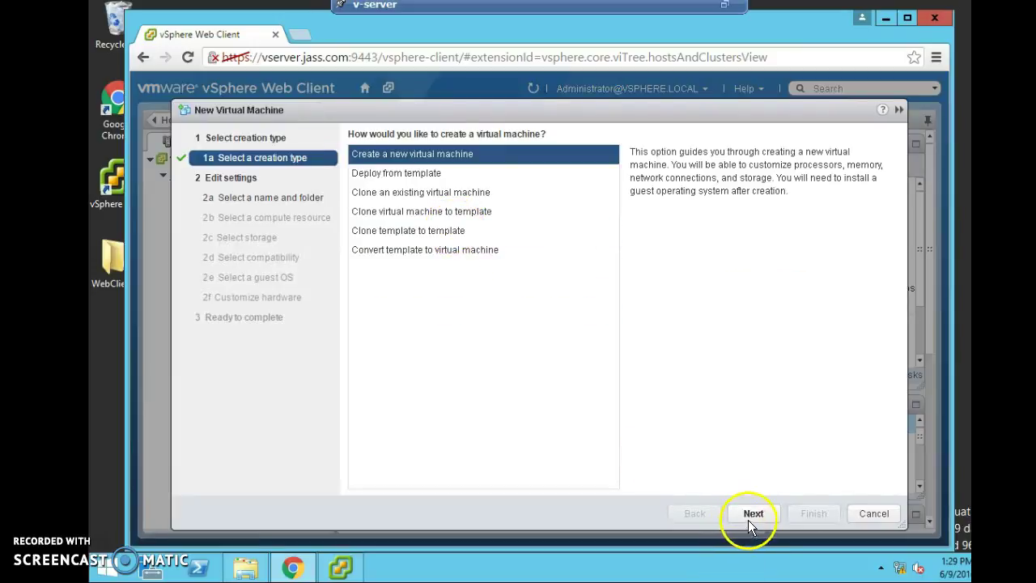
pyautogui.click(750, 518)
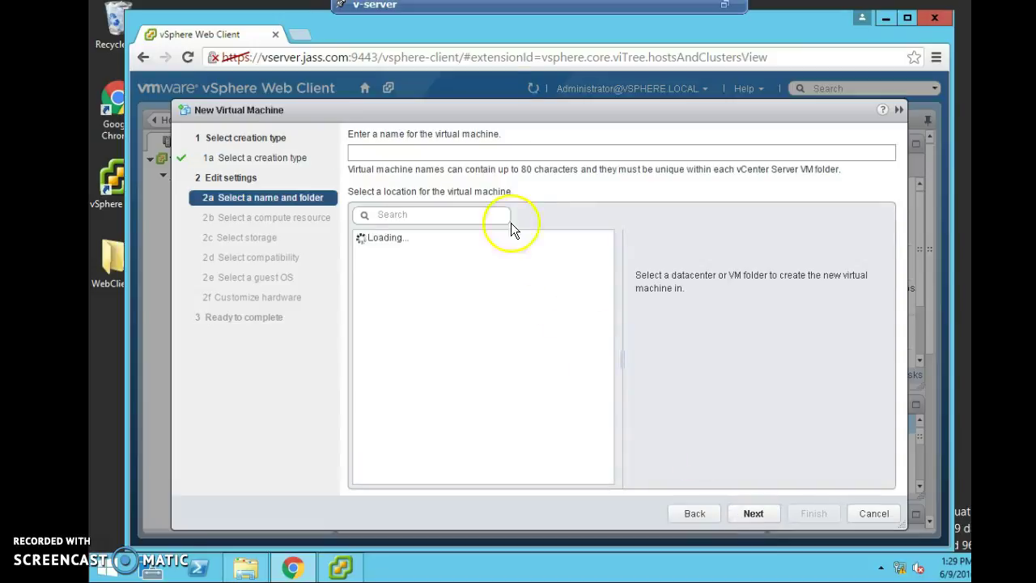
# - Name the virtual machine machine11 and place it in the labVMs folder of jassDatacenter
pyautogui.click(508, 153)
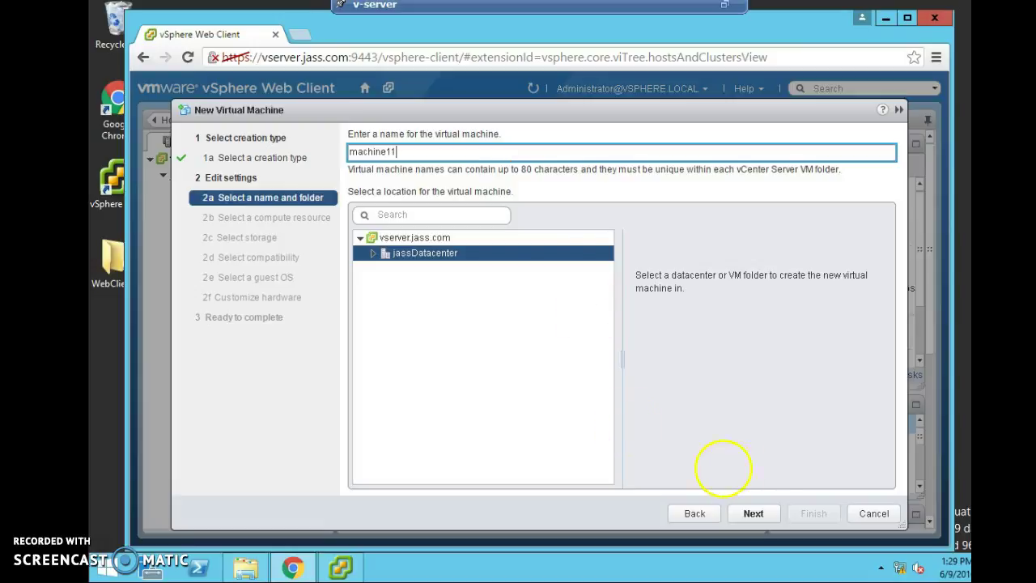
pyautogui.click(373, 255)
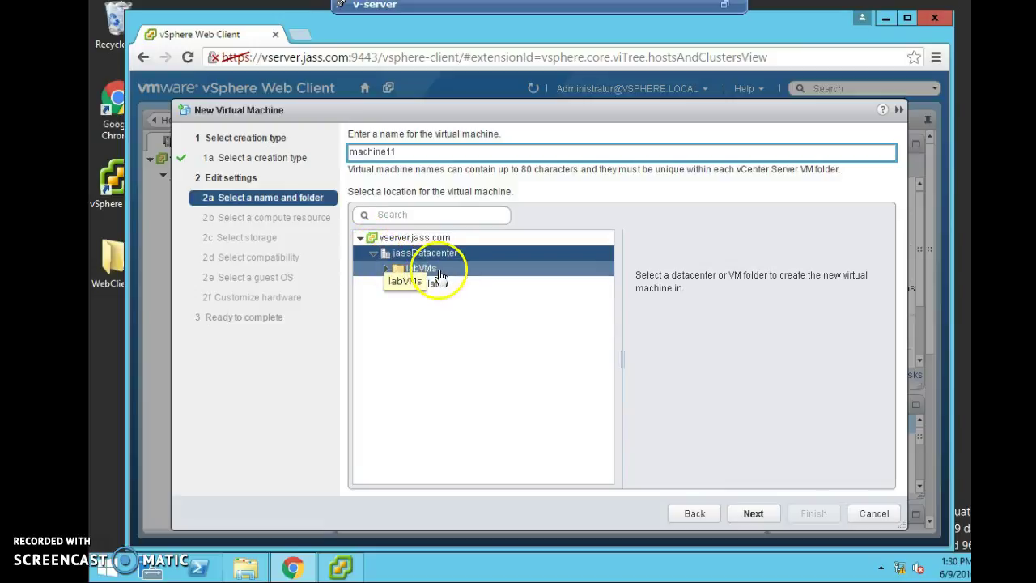
pyautogui.click(440, 271)
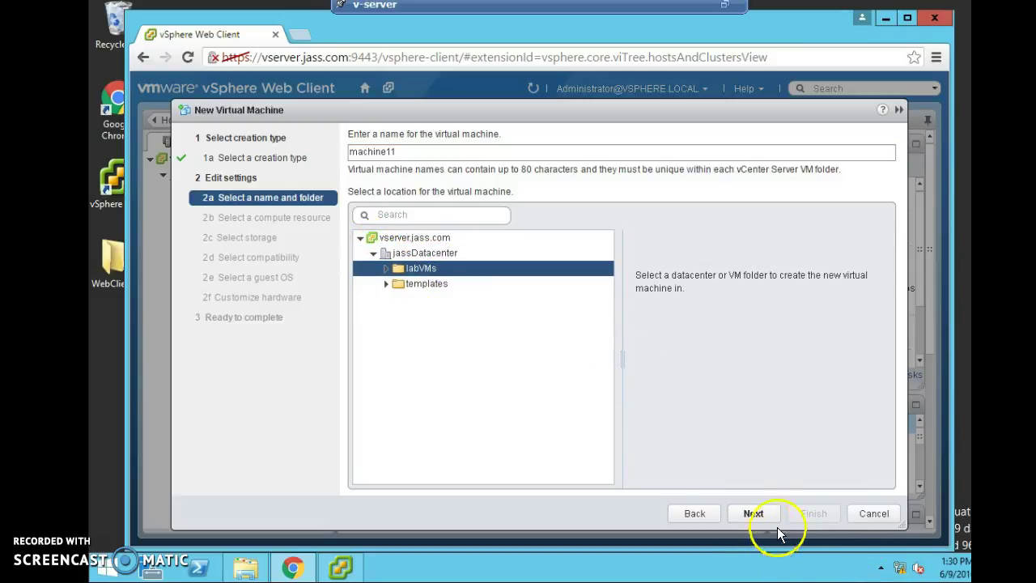
pyautogui.click(754, 515)
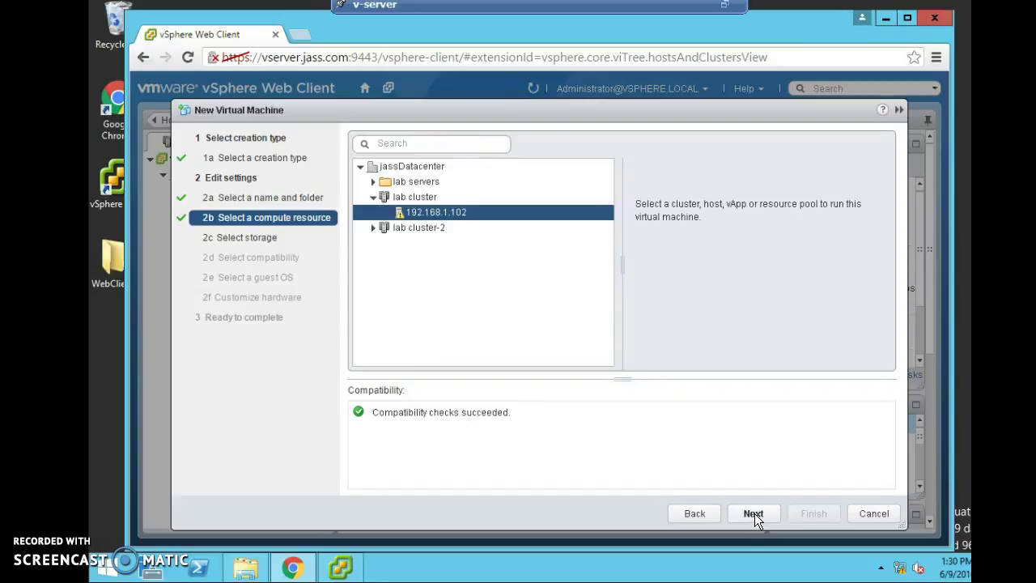
# - Accept host 192.168.1.102, datastore1, ESXi 5.5 and later compatibility, and Microsoft Windows Server 2008 R2 (64-bit) as guest OS
pyautogui.click(755, 513)
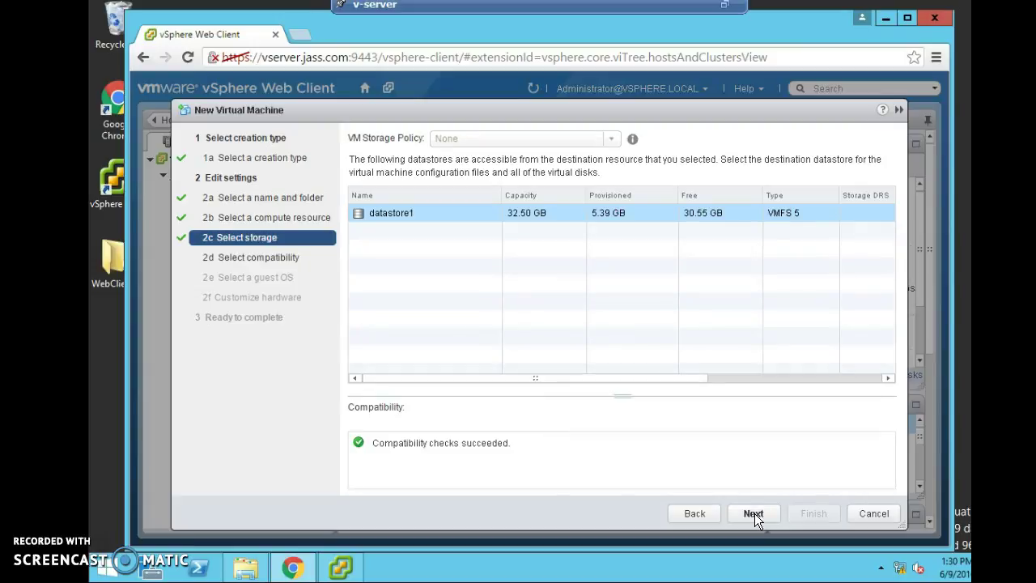
pyautogui.click(755, 514)
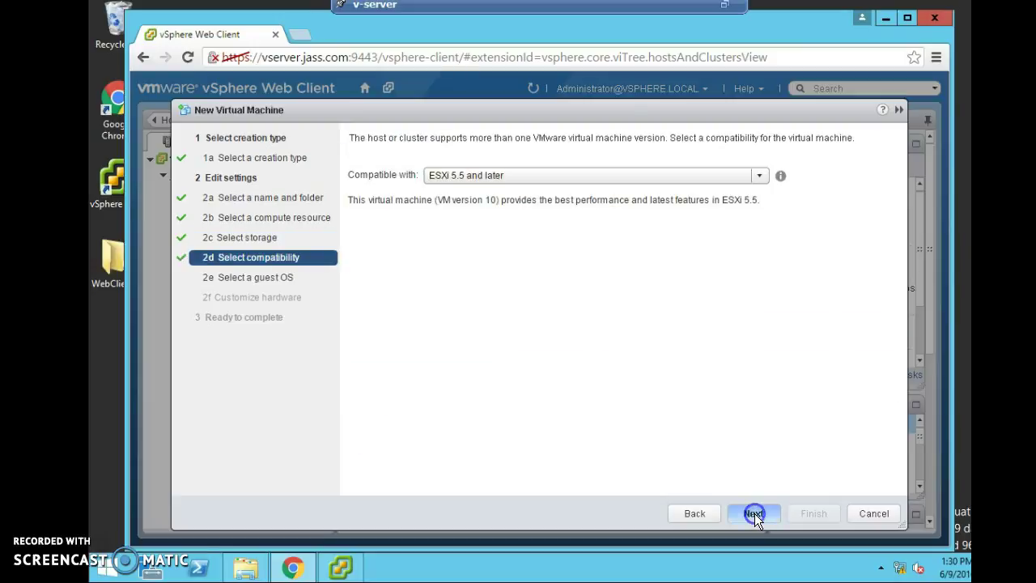
pyautogui.click(754, 513)
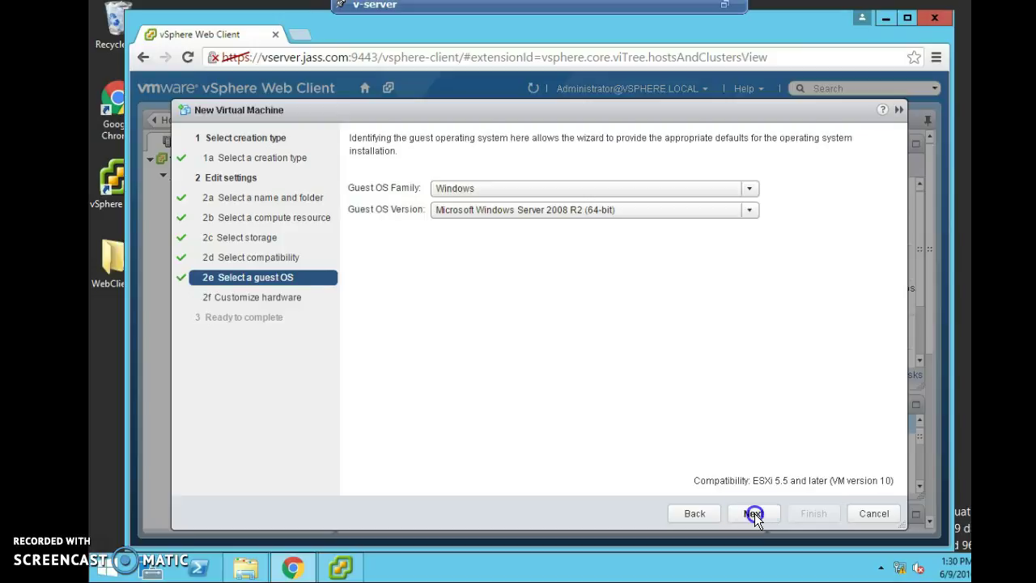
pyautogui.click(754, 513)
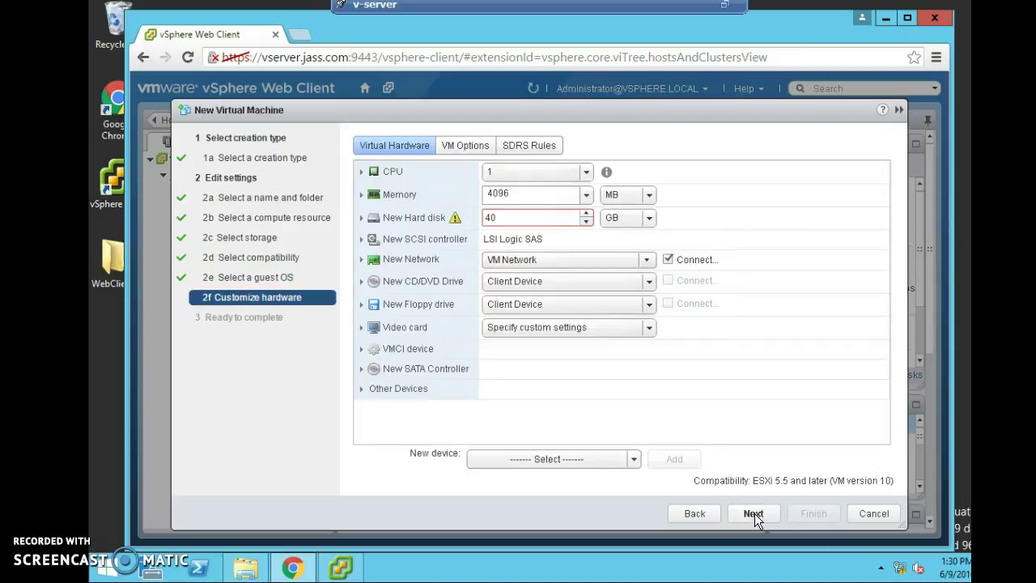
# - Set the new virtual machine's memory to 512 MB
pyautogui.click(538, 196)
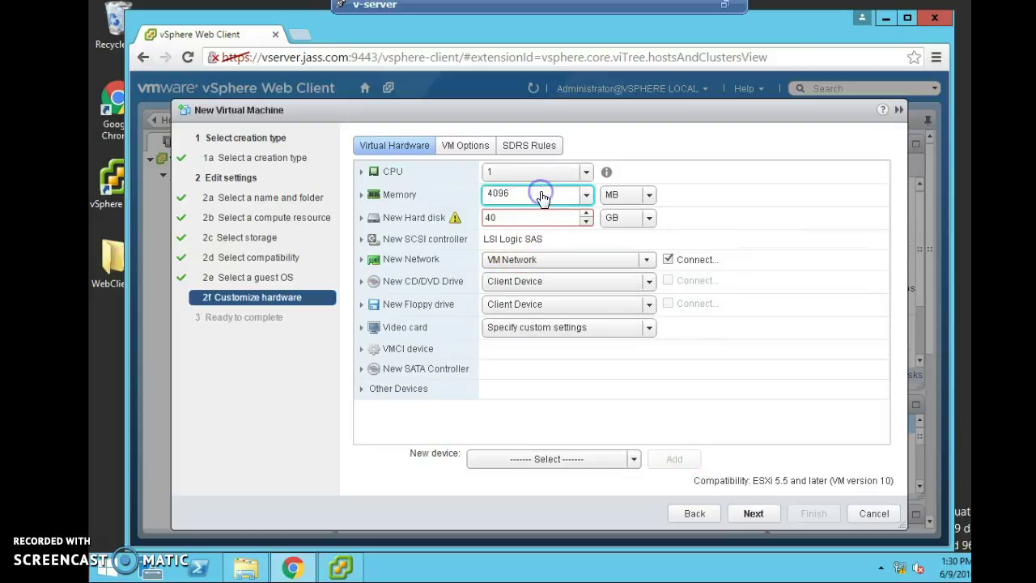
pyautogui.press('BackSpace')
pyautogui.press('BackSpace')
pyautogui.press('BackSpace')
pyautogui.press('BackSpace')
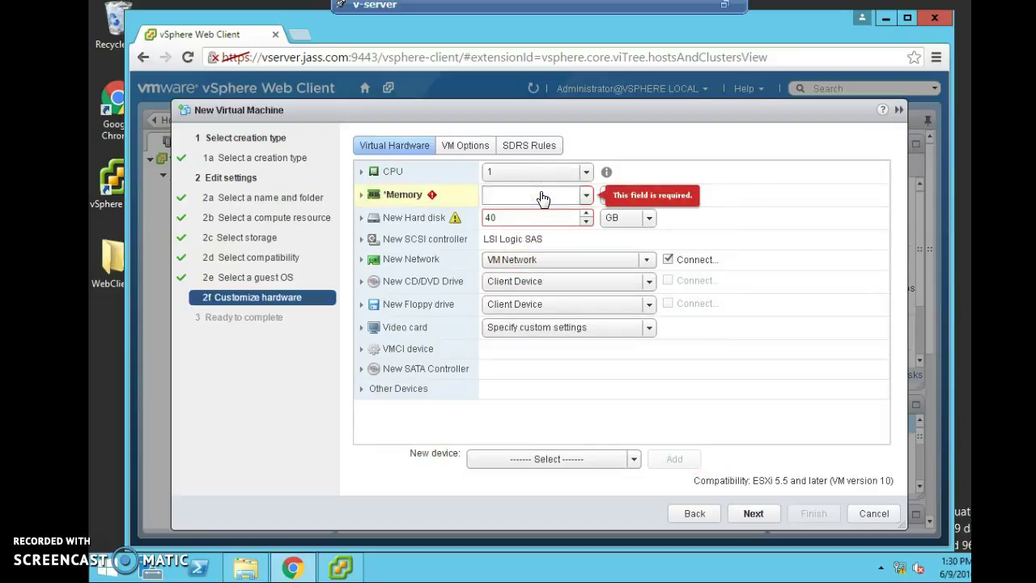
pyautogui.write('51')
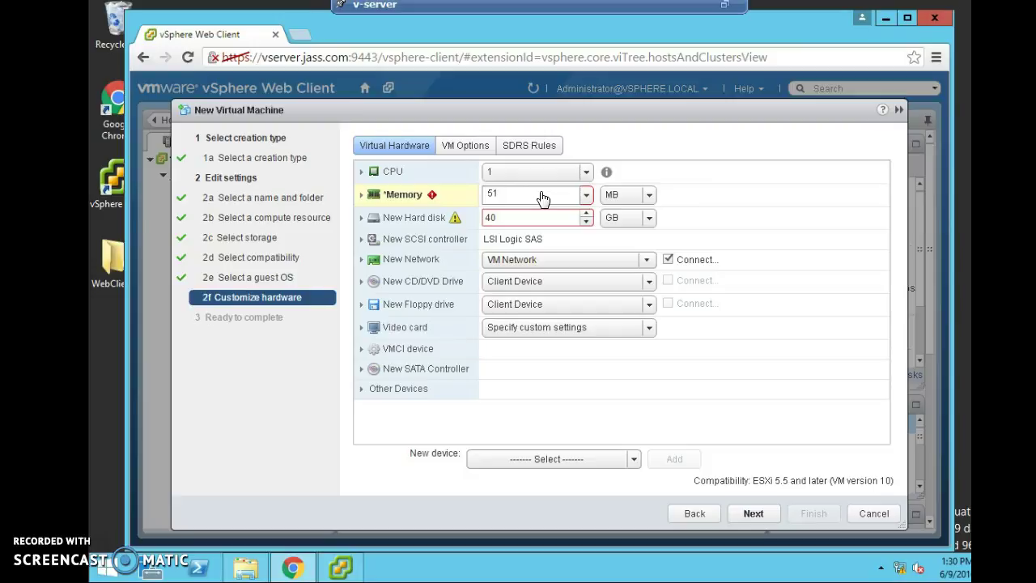
pyautogui.write('2')
# - Set the new hard disk's size to 1 GB and finish creating the virtual machine
pyautogui.click(538, 218)
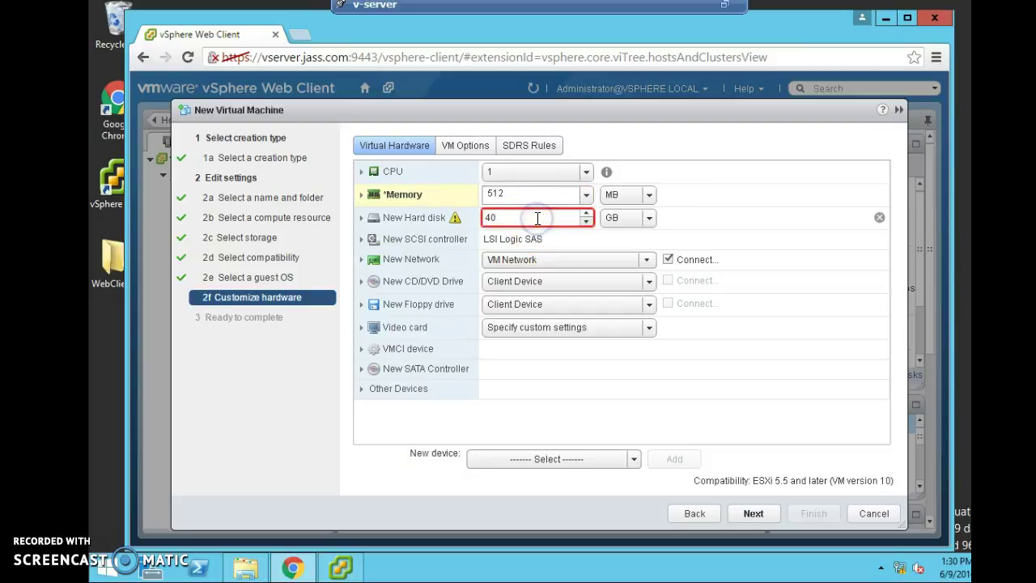
pyautogui.press('BackSpace')
pyautogui.press('BackSpace')
pyautogui.write('1')
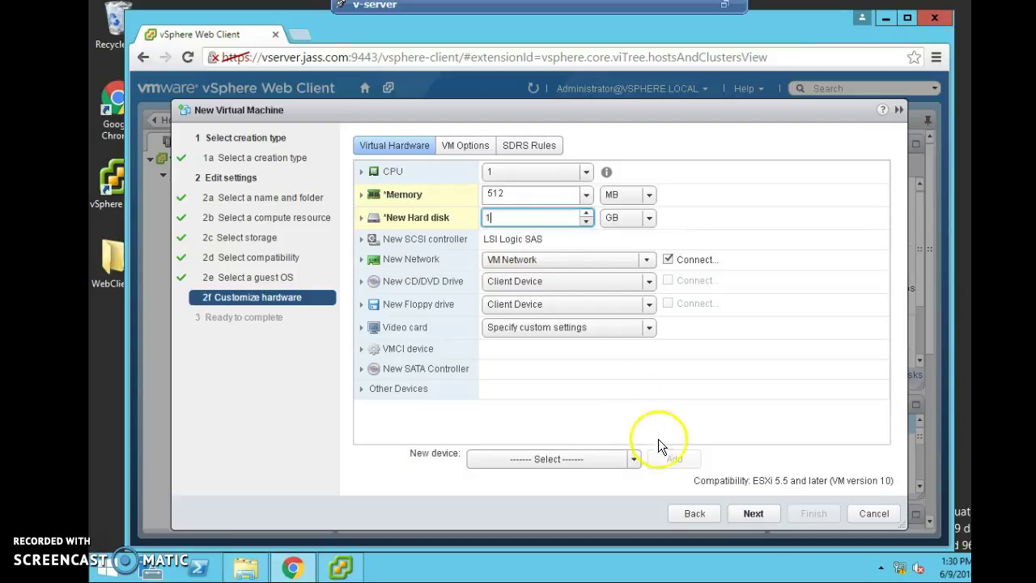
pyautogui.click(751, 514)
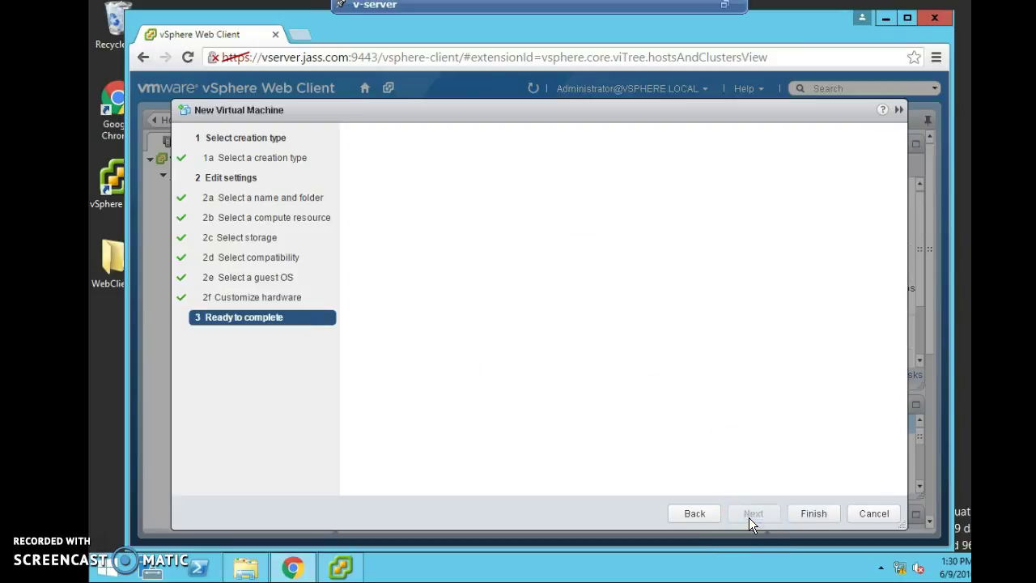
pyautogui.click(813, 515)
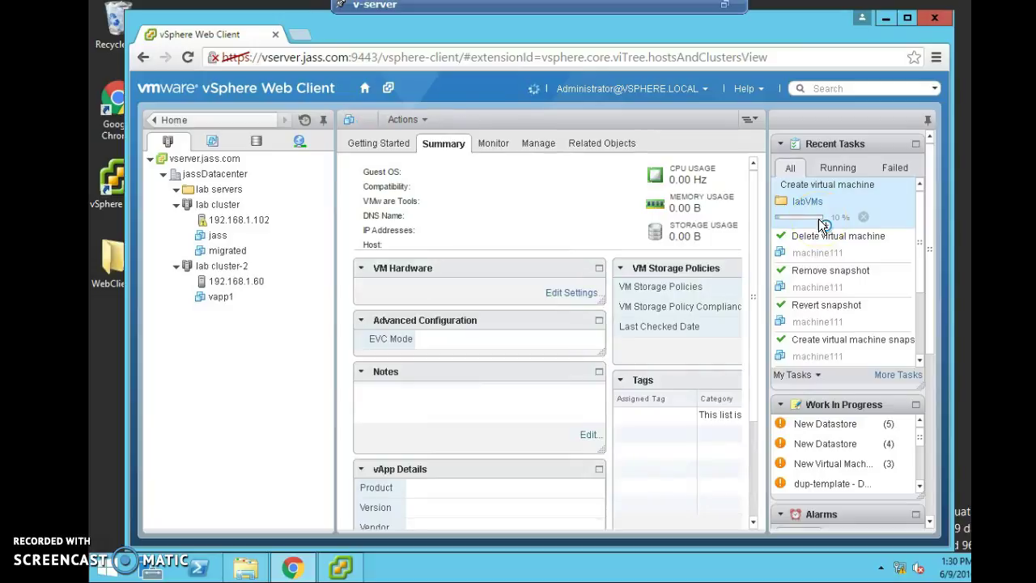
pyautogui.click(718, 194)
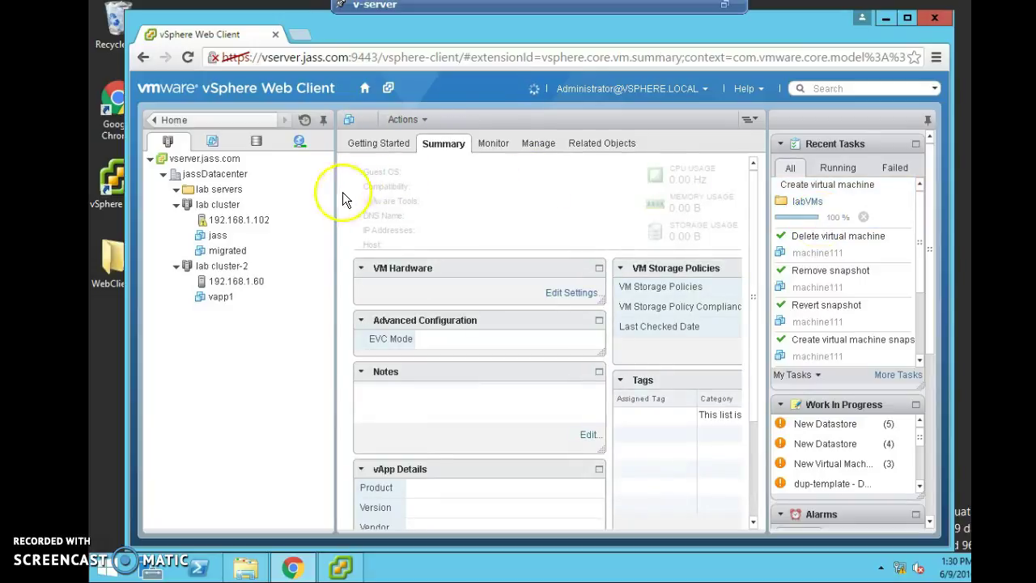
pyautogui.click(132, 230)
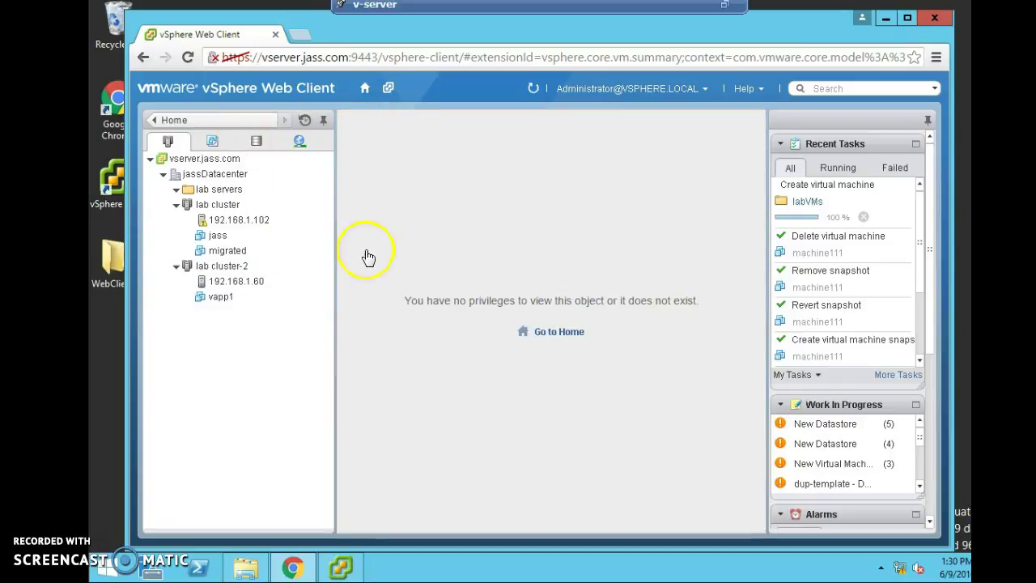
pyautogui.click(296, 250)
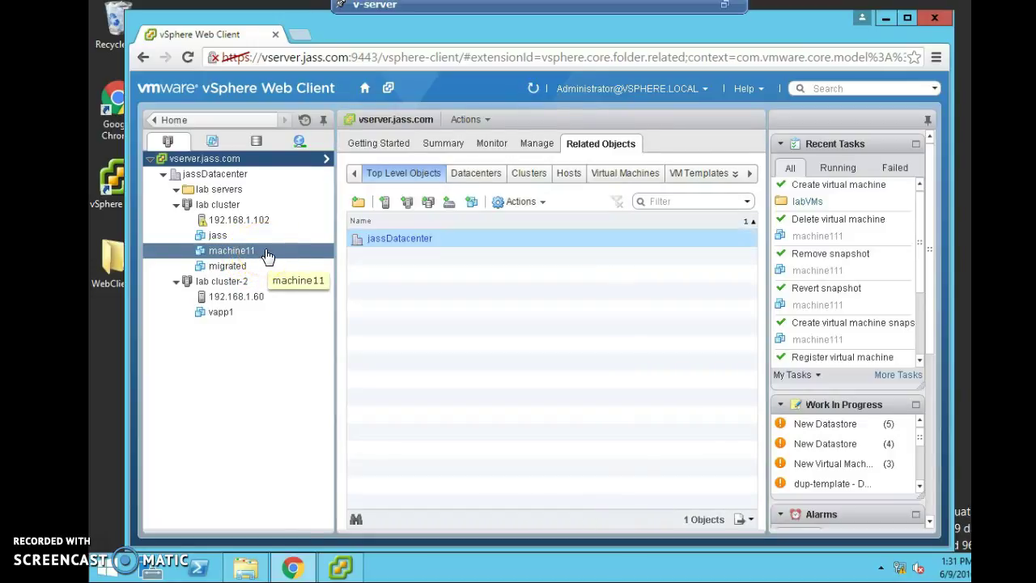
# - Remove the machine11 virtual machine from the inventory without deleting it from disk
pyautogui.click(267, 253)
pyautogui.rightClick(267, 252)
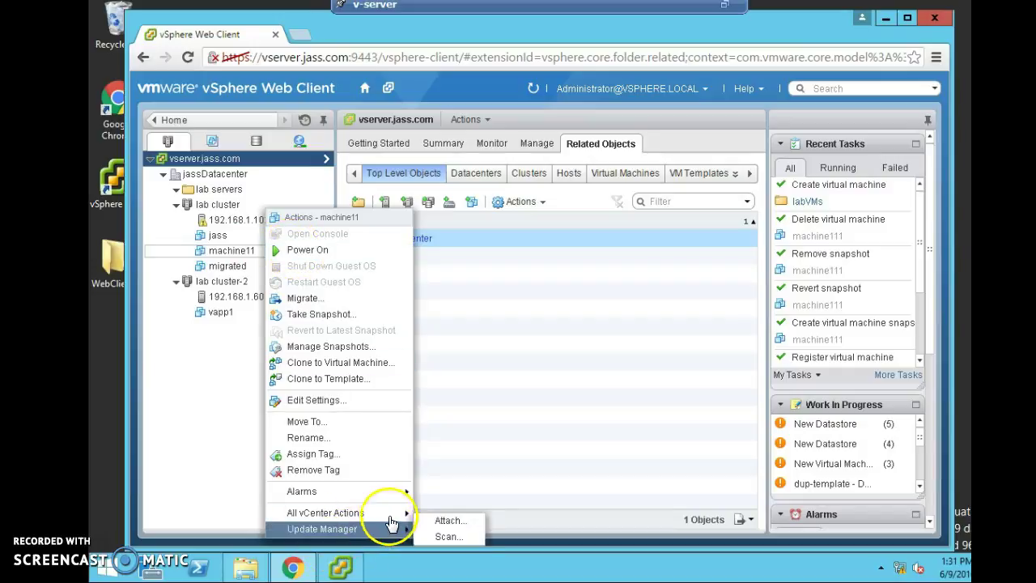
pyautogui.moveTo(391, 523)
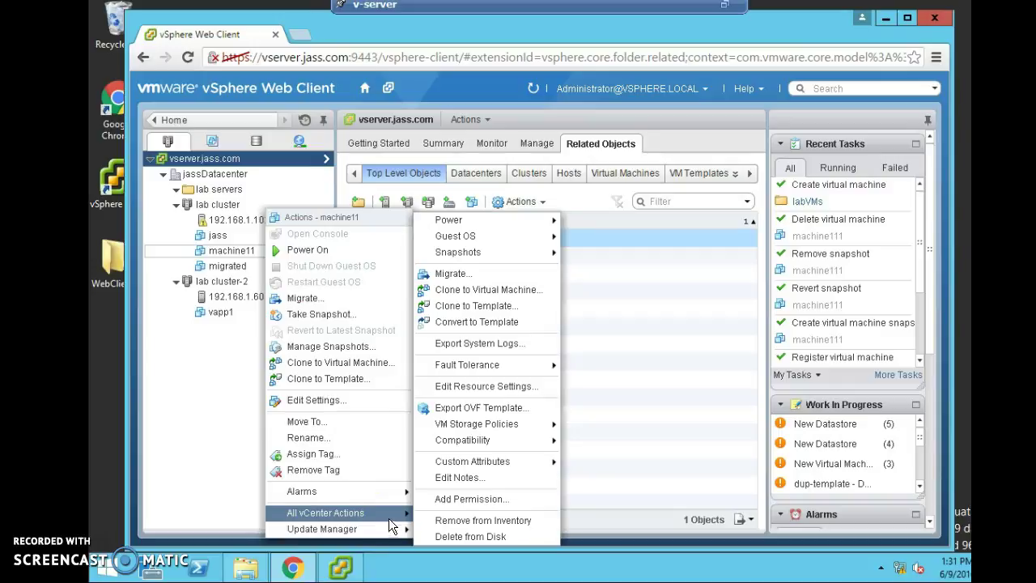
pyautogui.click(469, 522)
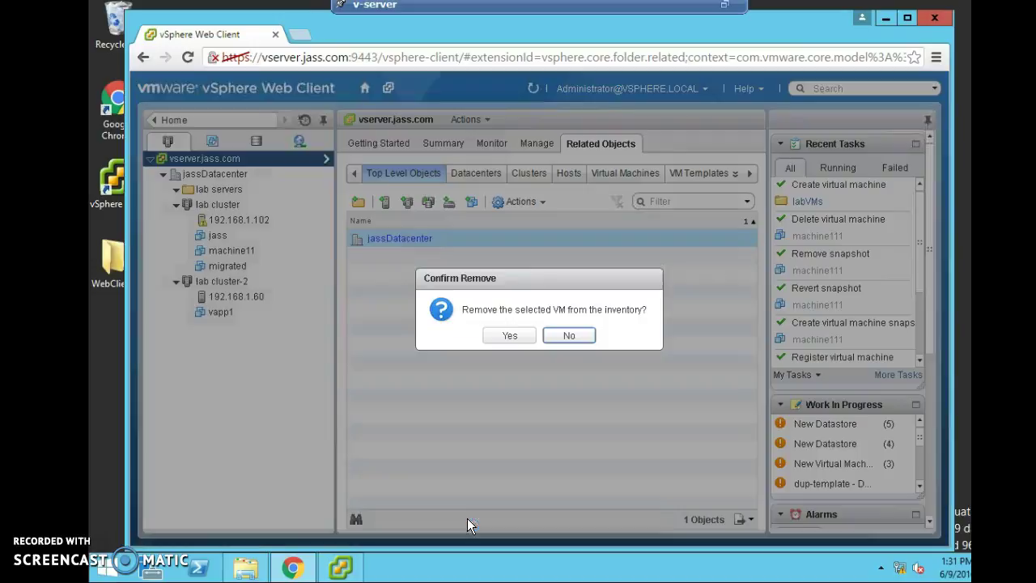
pyautogui.click(496, 338)
pyautogui.click(508, 340)
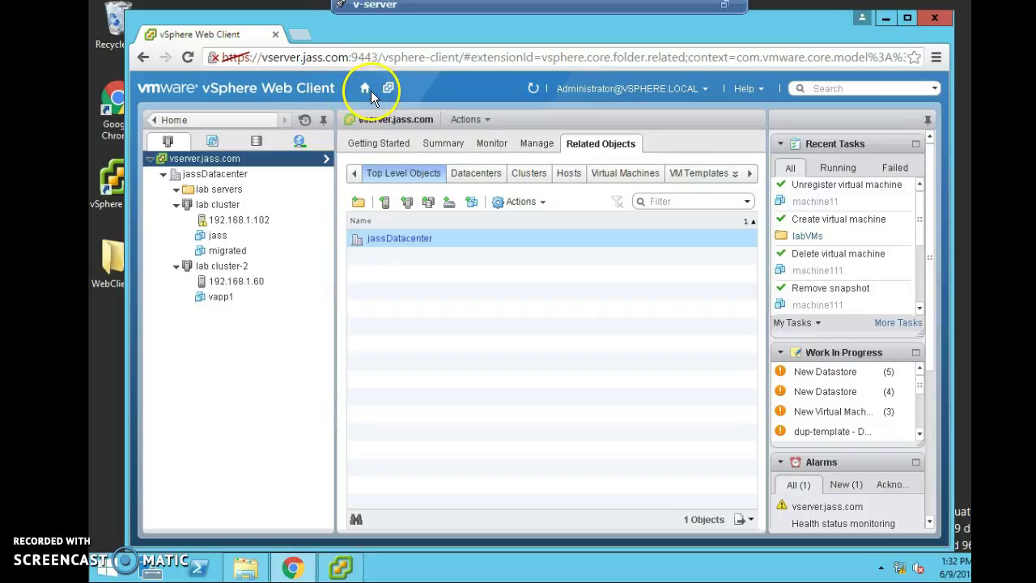
# - Go to the vCenter inventory's datastores and open datastore1 to browse its files
pyautogui.click(365, 91)
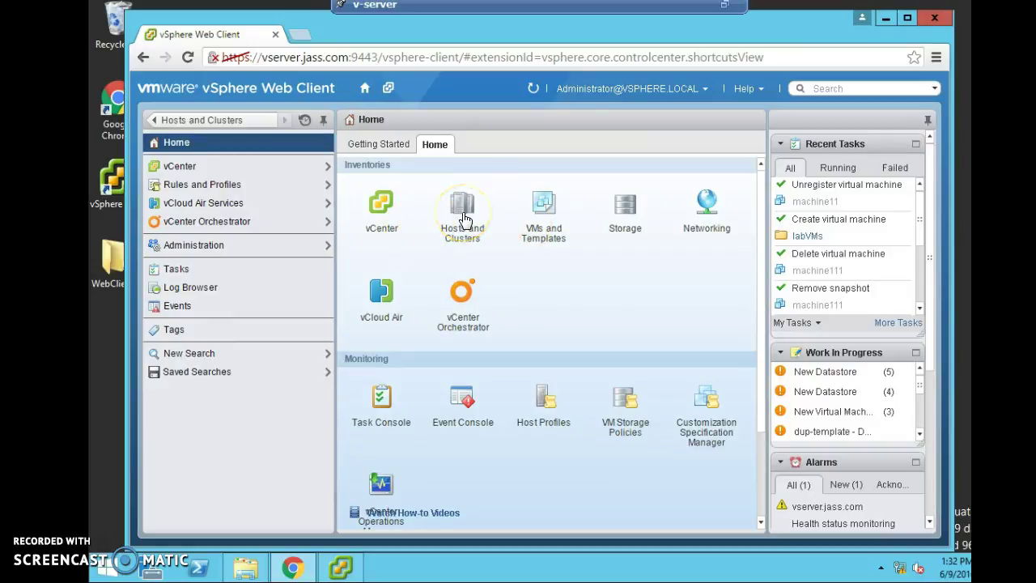
pyautogui.click(464, 218)
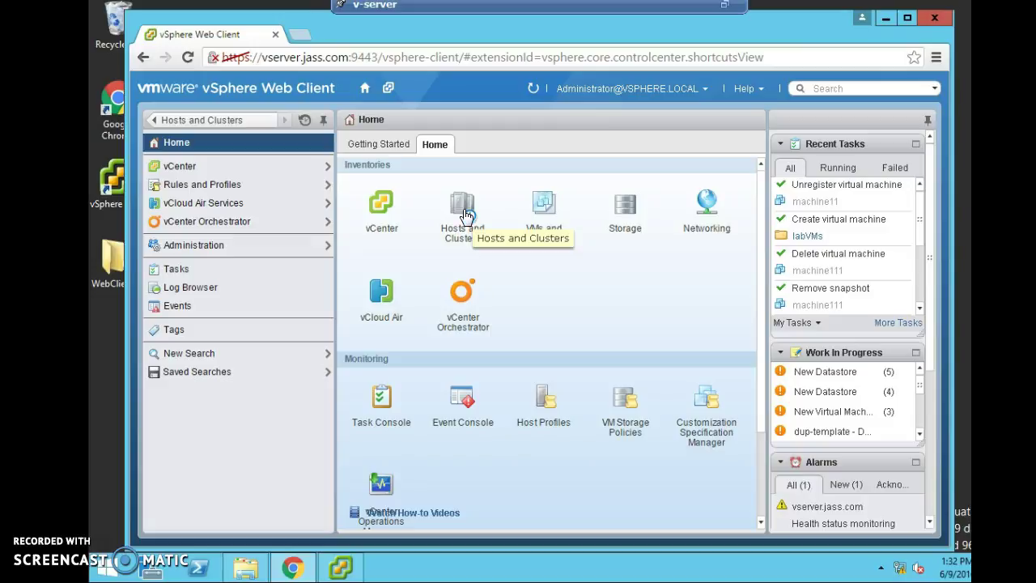
pyautogui.click(381, 204)
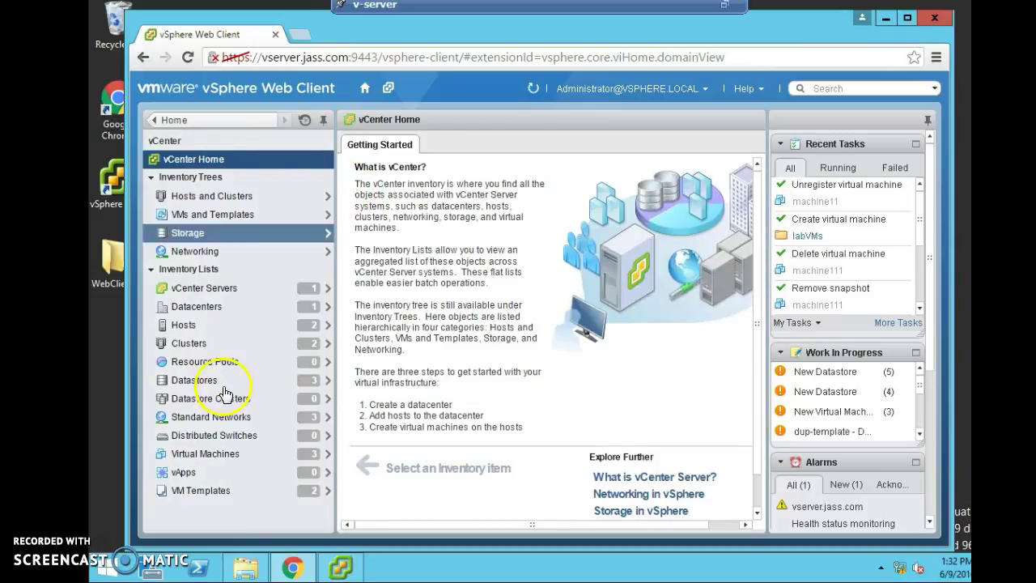
pyautogui.click(226, 381)
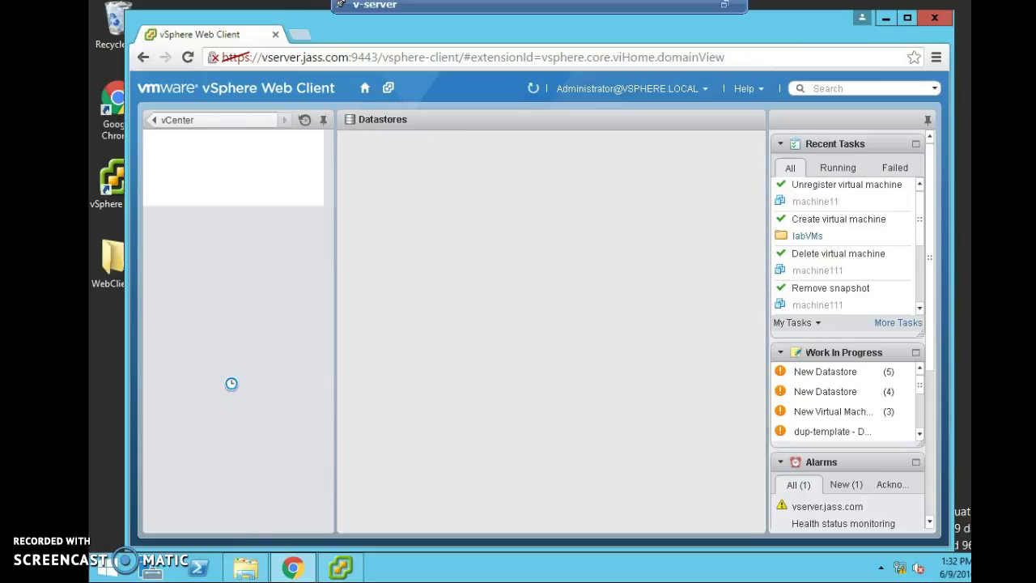
pyautogui.click(193, 142)
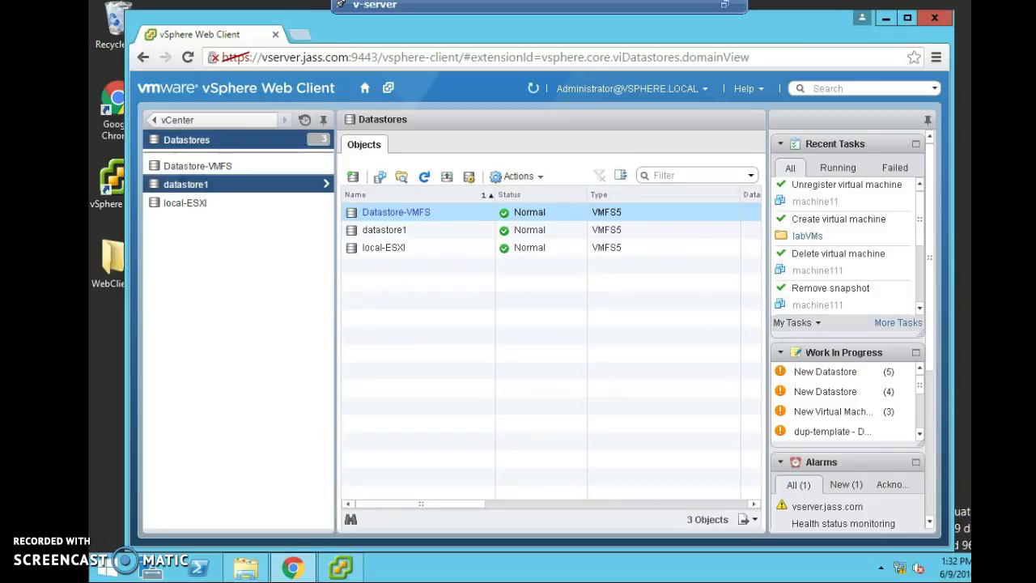
pyautogui.click(200, 186)
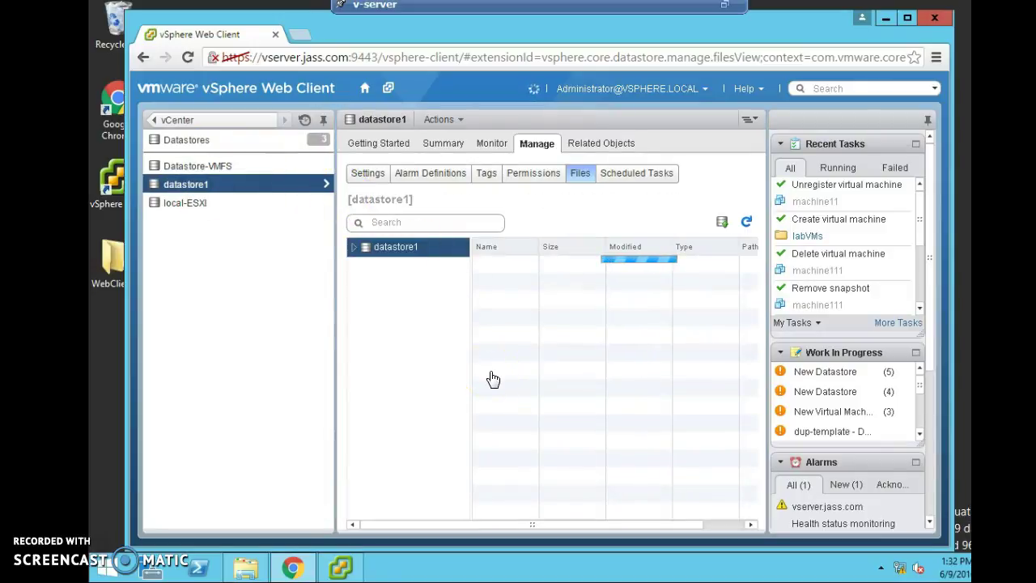
# - Start registering the virtual machine file in datastore1's machine11 folder, naming it machine111 and placing it in jassDatacenter's labVMs folder
pyautogui.click(584, 179)
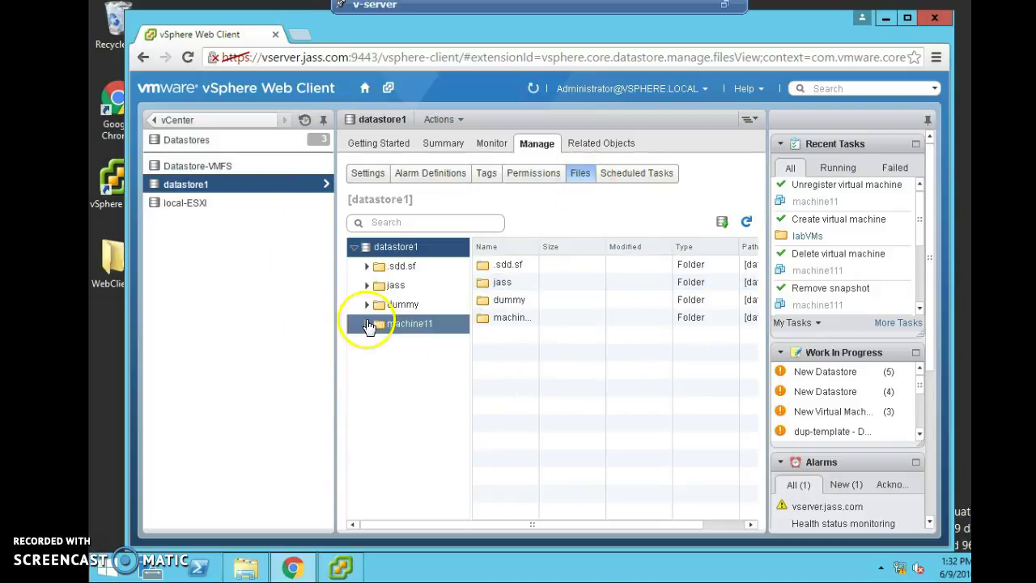
pyautogui.click(420, 334)
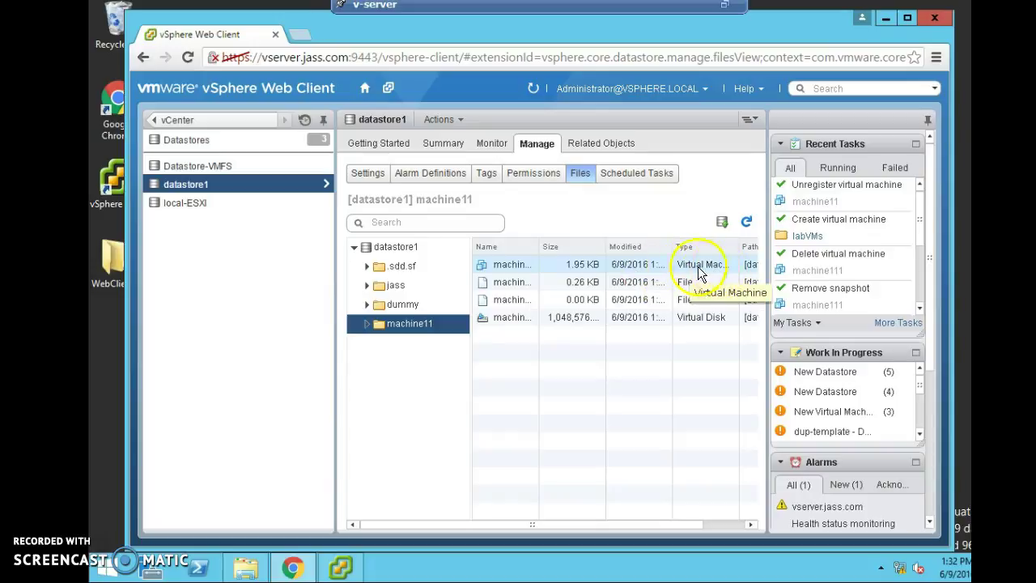
pyautogui.rightClick(589, 266)
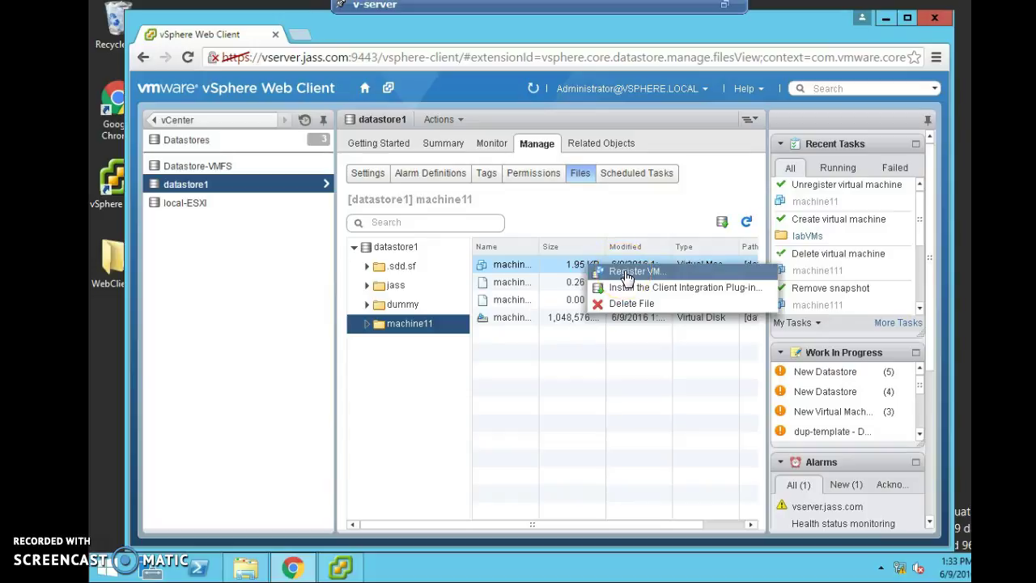
pyautogui.click(624, 270)
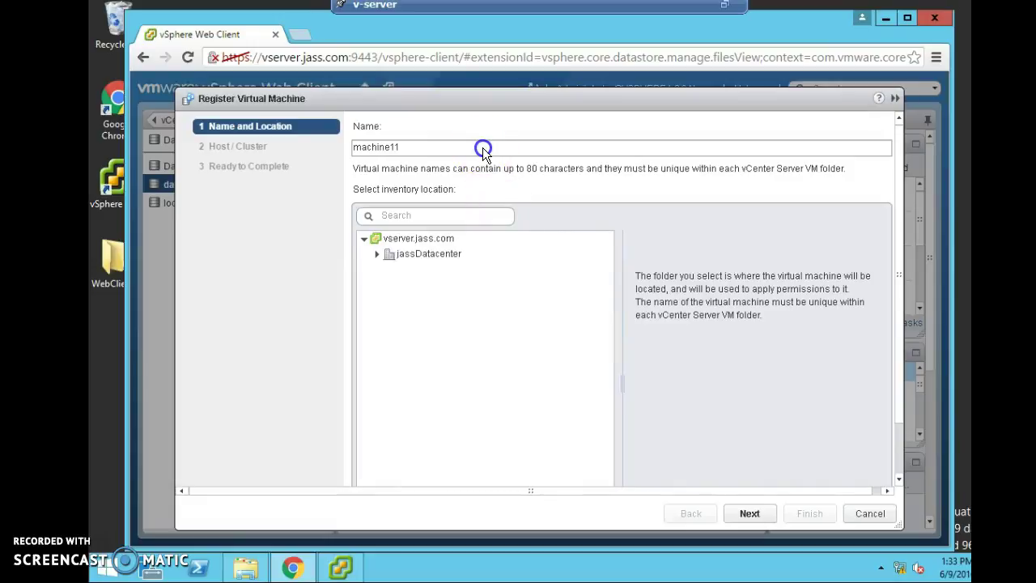
pyautogui.click(483, 148)
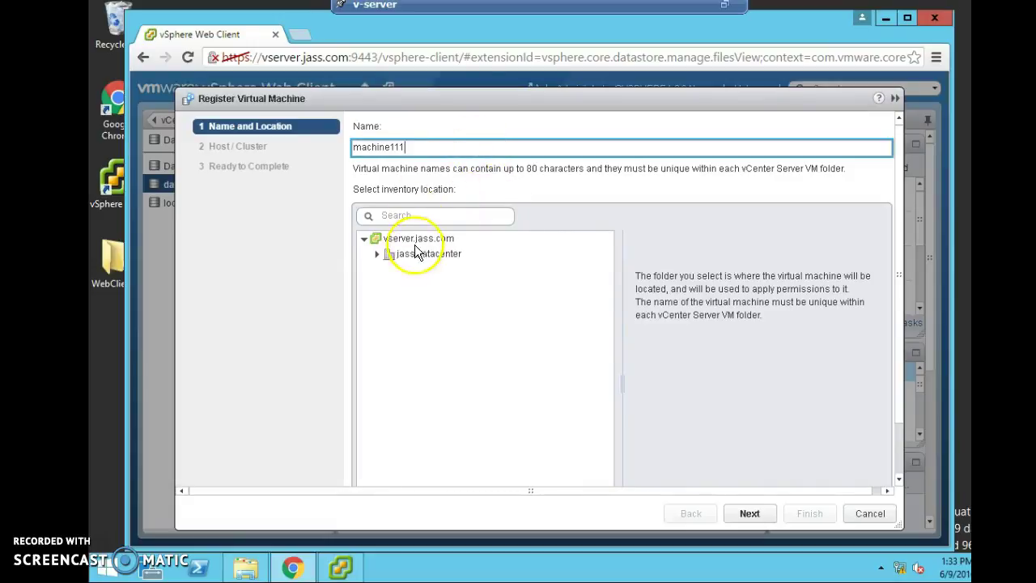
pyautogui.click(378, 256)
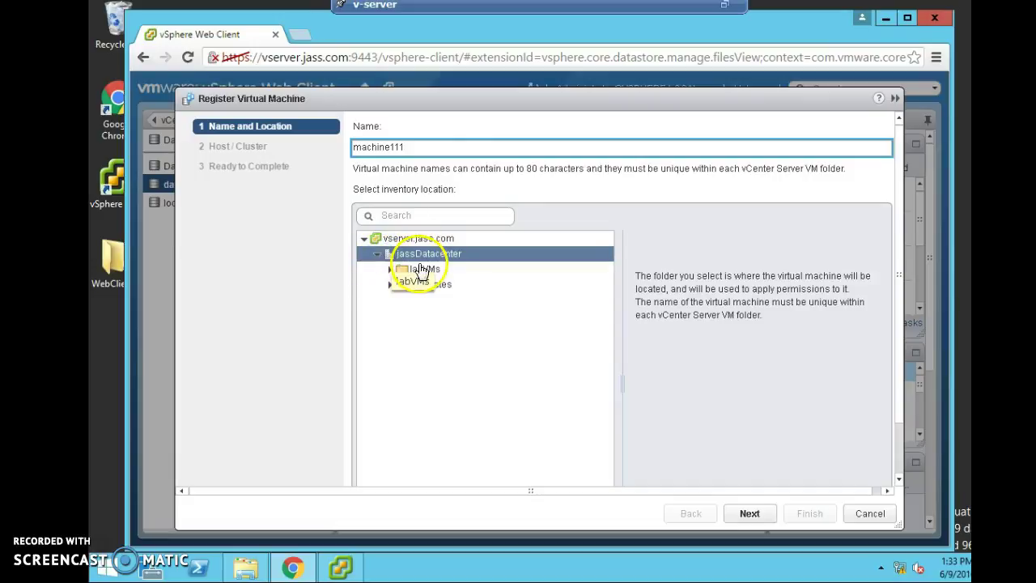
pyautogui.click(421, 271)
pyautogui.click(749, 515)
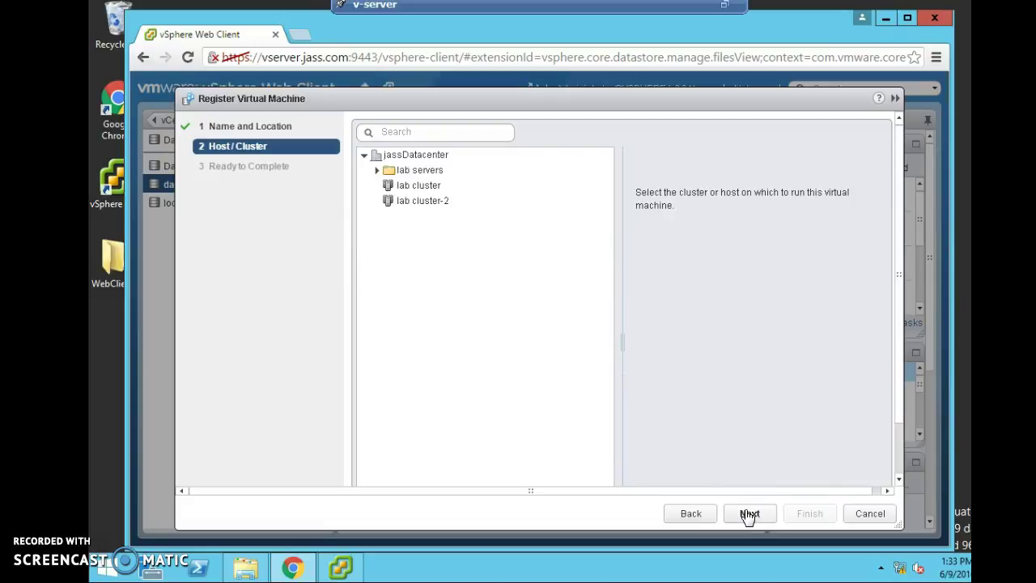
# - Choose lab cluster to run the virtual machine and finish the registration
pyautogui.click(457, 199)
pyautogui.click(445, 187)
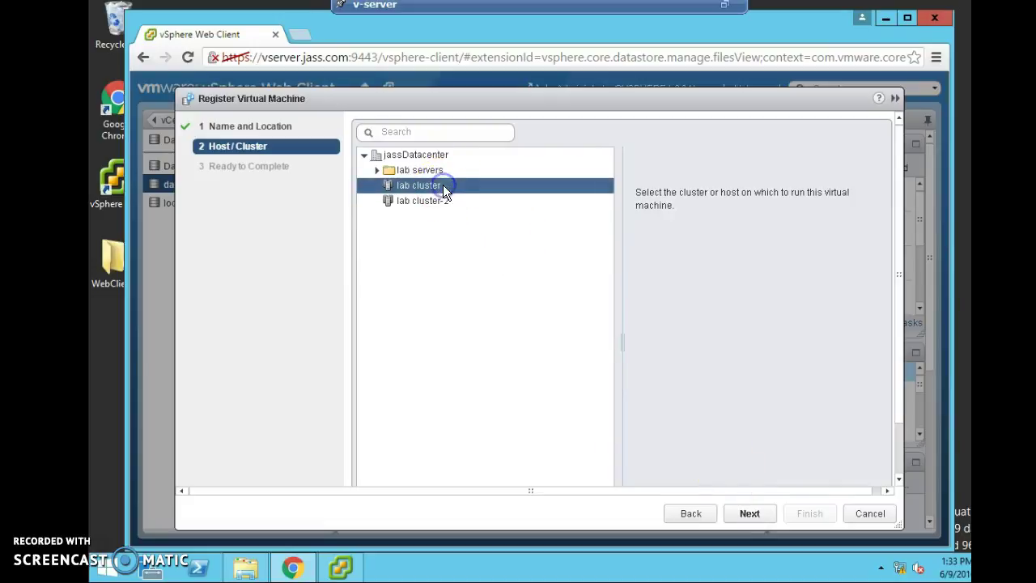
pyautogui.click(750, 513)
pyautogui.click(814, 513)
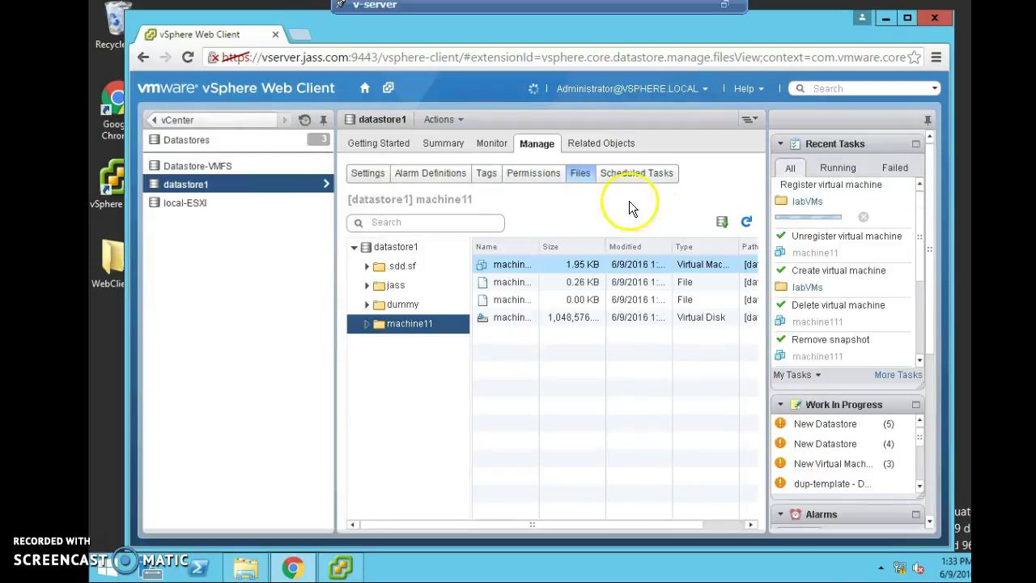
# - Go to the Hosts and Clusters inventory to locate machine111 under lab cluster
pyautogui.click(365, 89)
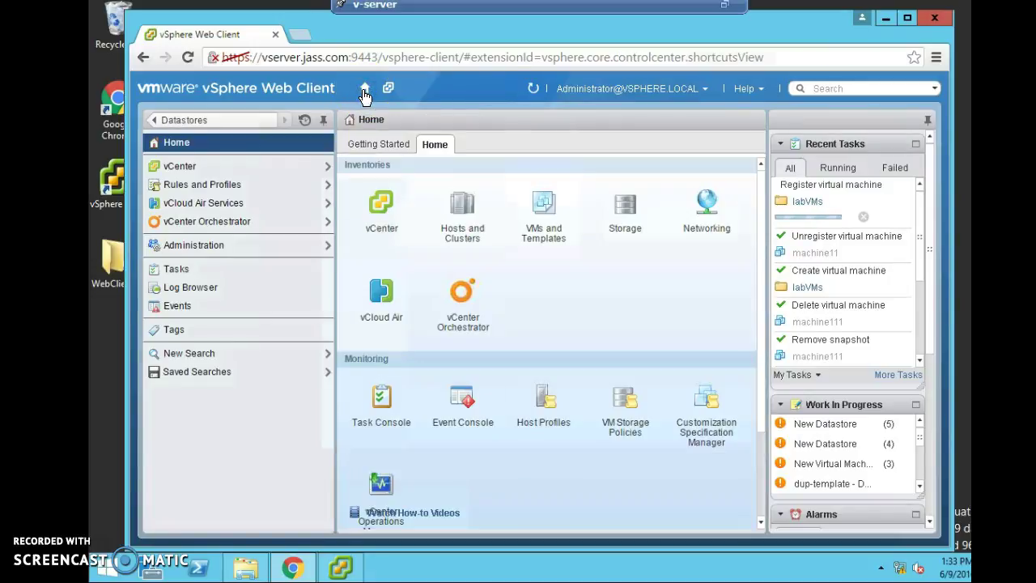
pyautogui.click(462, 207)
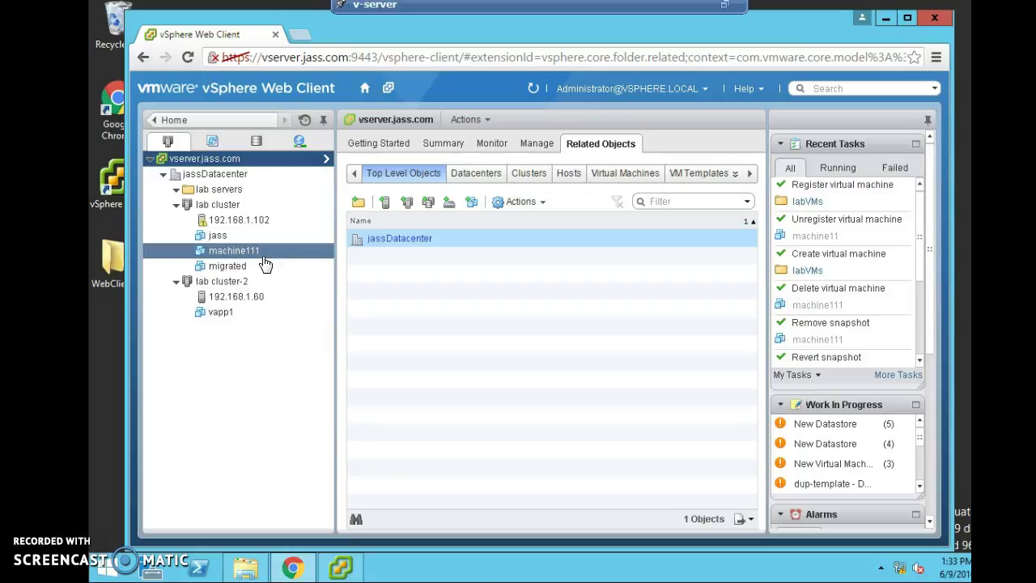
pyautogui.click(301, 268)
pyautogui.click(362, 246)
# - Take a snapshot of the machine111 virtual machine, naming it machine and leaving the description empty
pyautogui.click(277, 251)
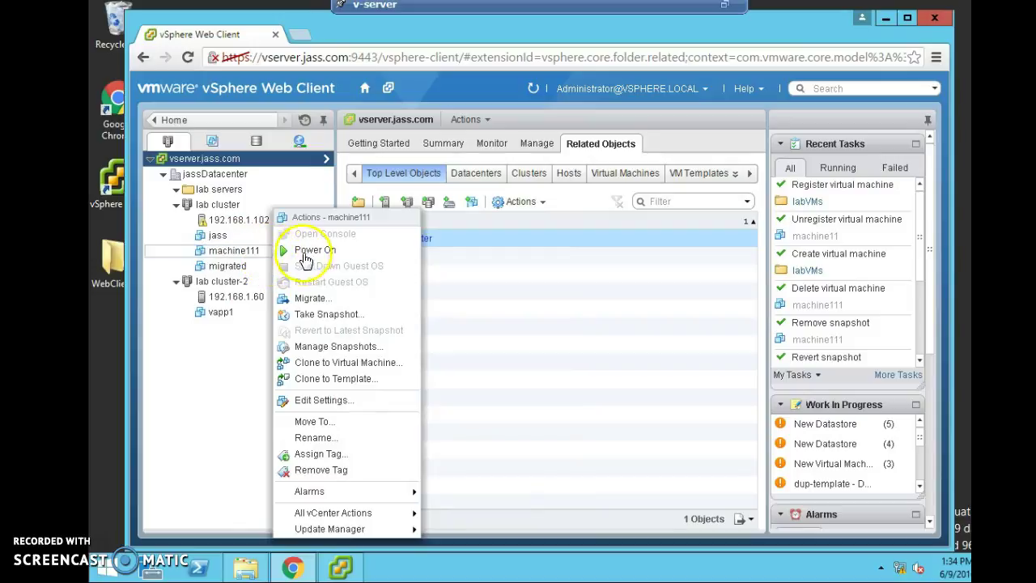
pyautogui.click(316, 315)
pyautogui.click(506, 181)
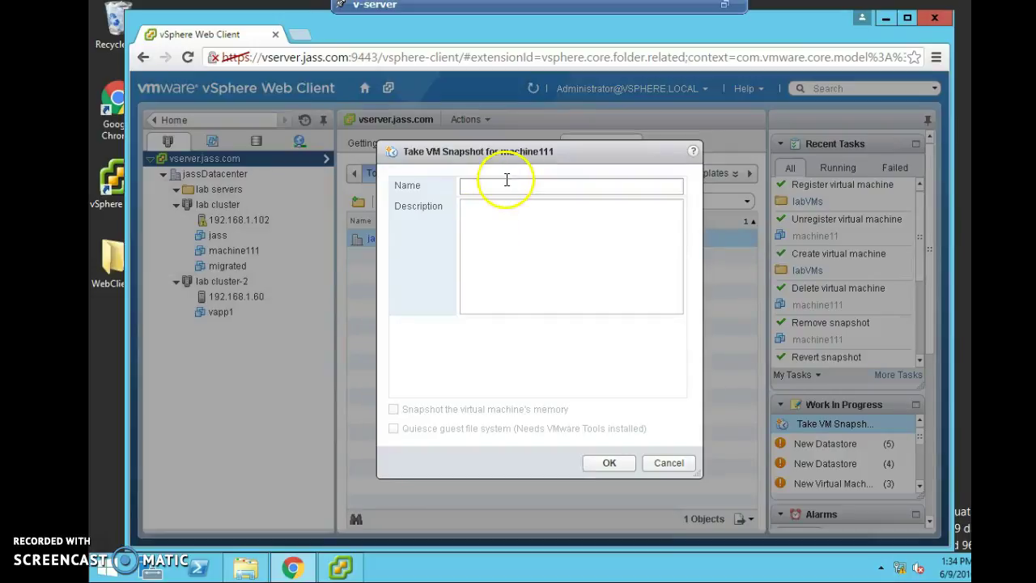
pyautogui.click(490, 222)
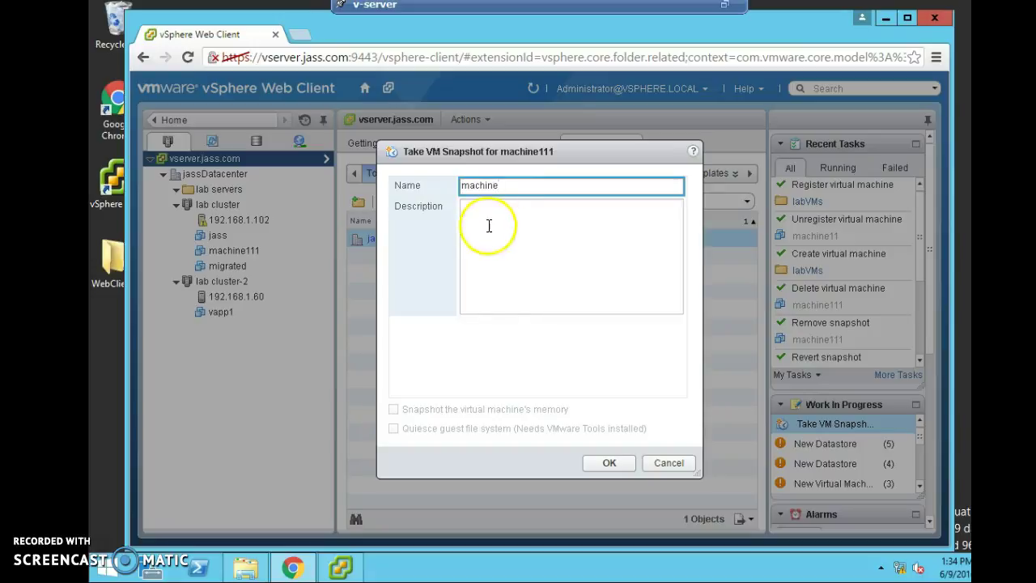
pyautogui.moveTo(518, 222)
pyautogui.mouseDown()
pyautogui.moveTo(548, 294)
pyautogui.moveTo(532, 267)
pyautogui.mouseUp()
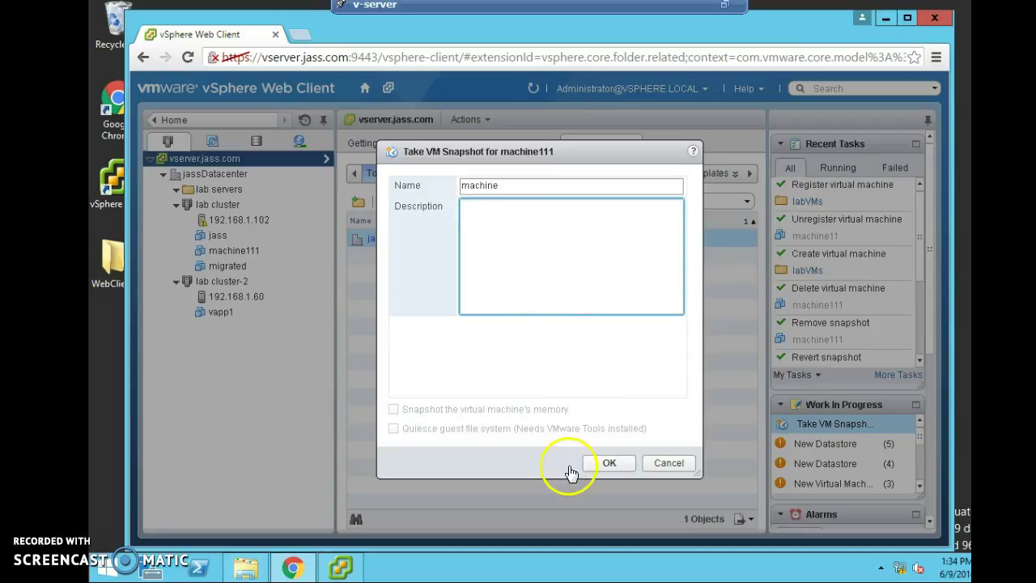
pyautogui.click(607, 463)
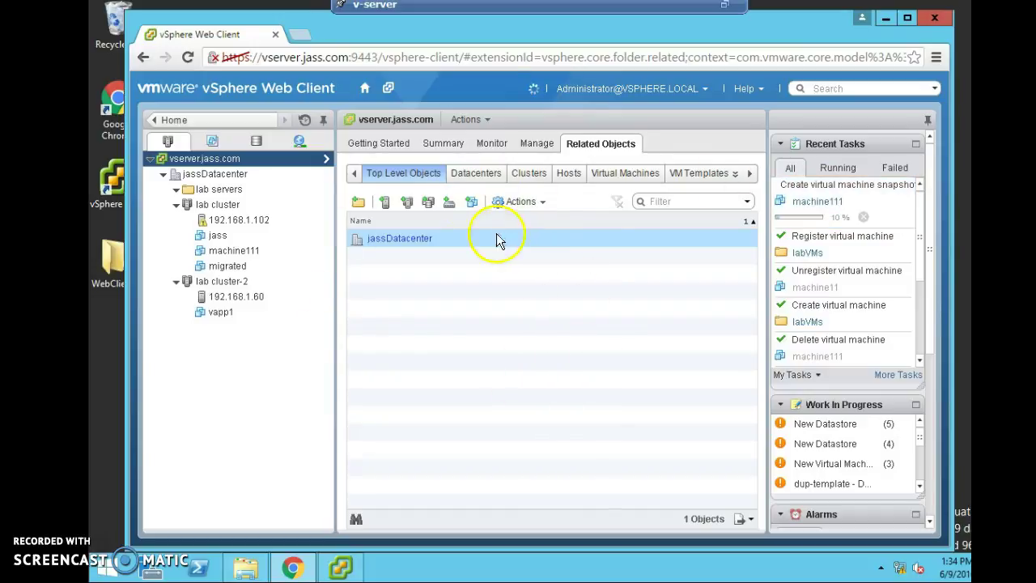
pyautogui.click(662, 242)
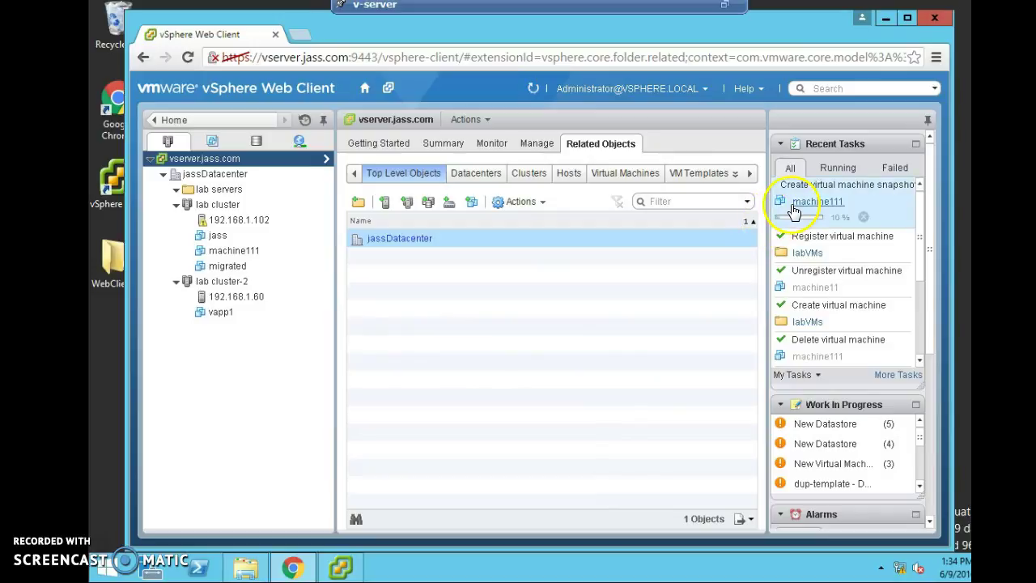
# - Revert the machine111 virtual machine to its snapshot named machine and close the snapshot manager
pyautogui.click(241, 236)
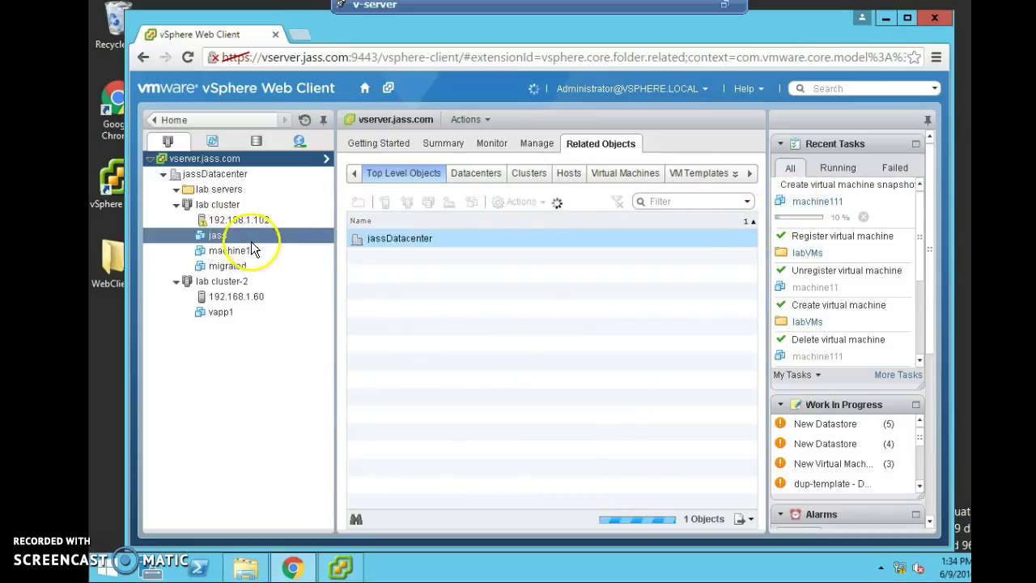
pyautogui.click(261, 254)
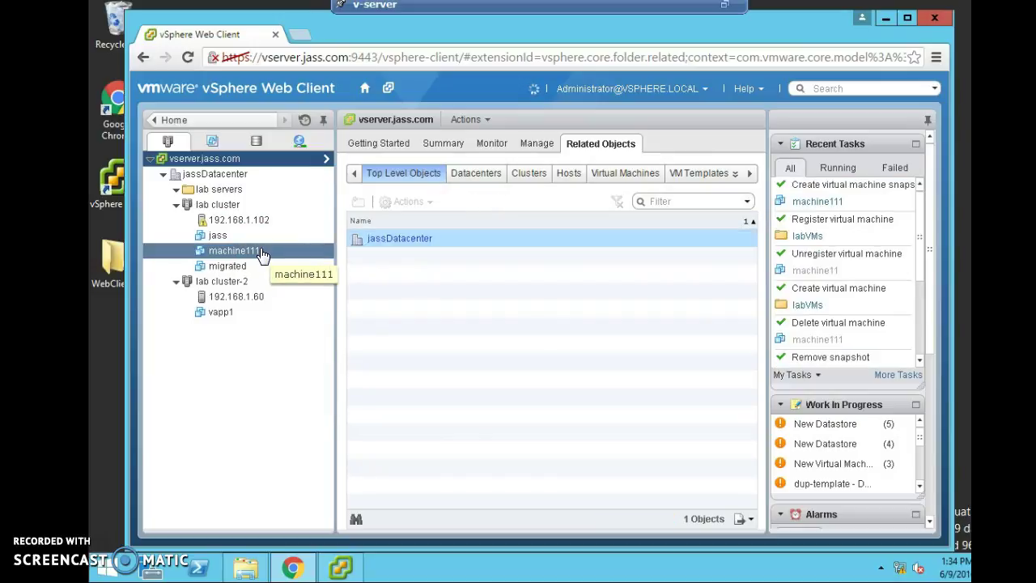
pyautogui.click(262, 252)
pyautogui.rightClick(261, 252)
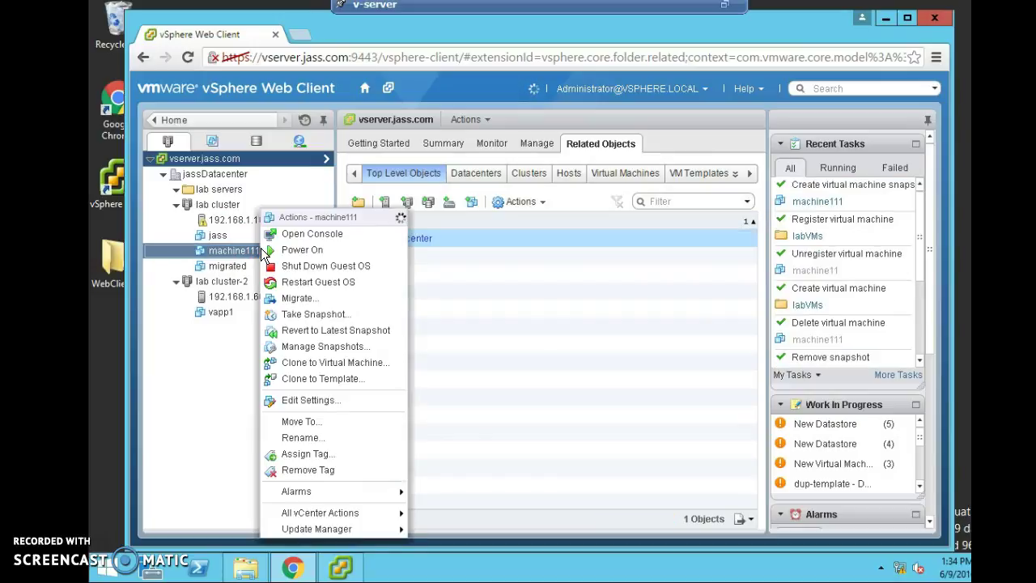
pyautogui.click(365, 351)
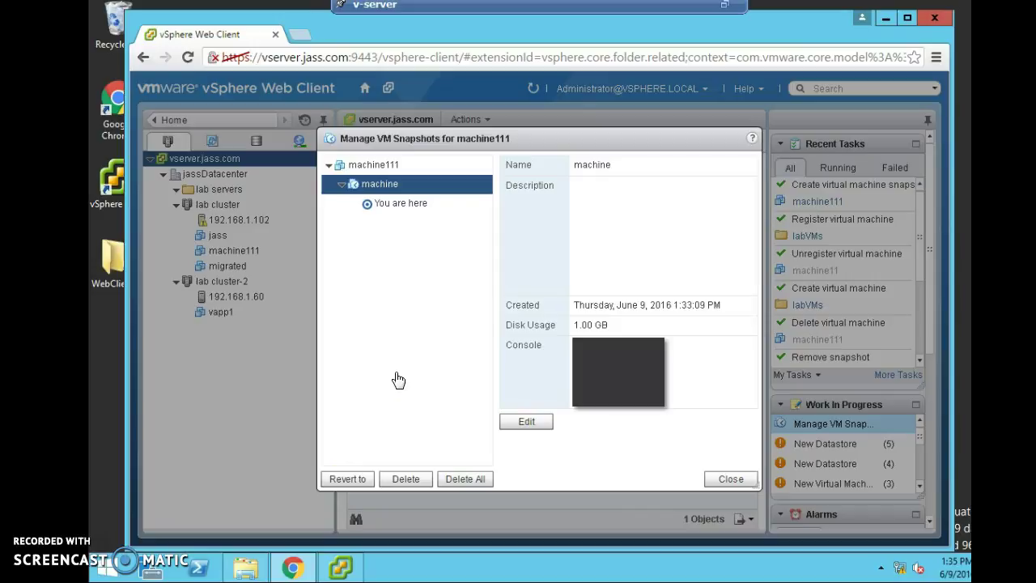
pyautogui.click(353, 479)
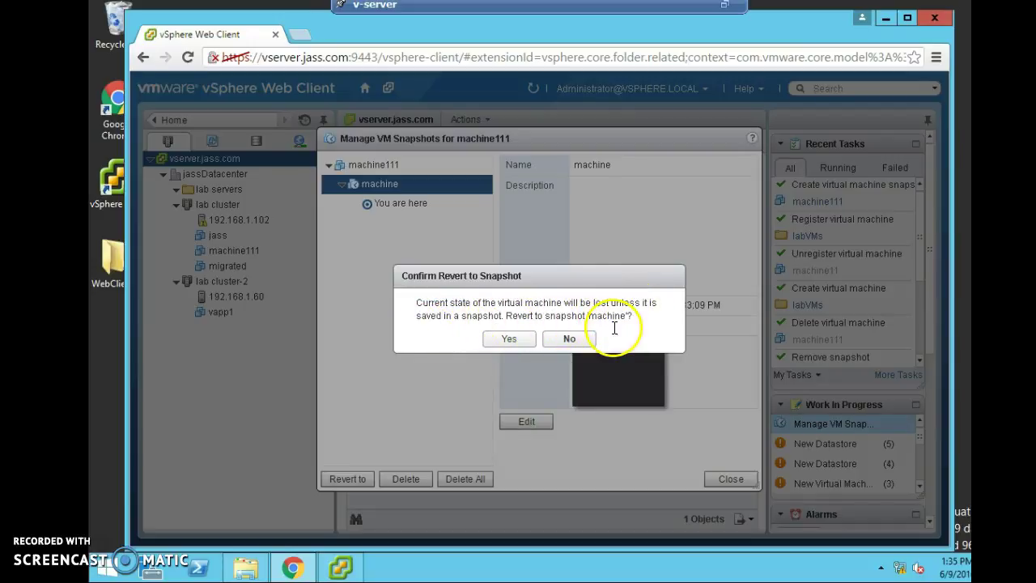
pyautogui.click(509, 340)
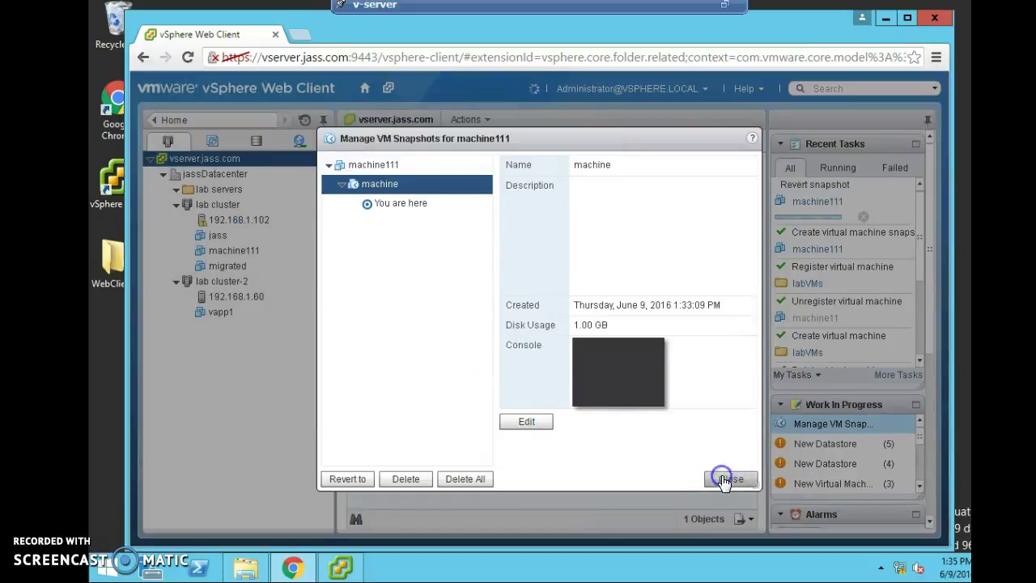
pyautogui.click(728, 479)
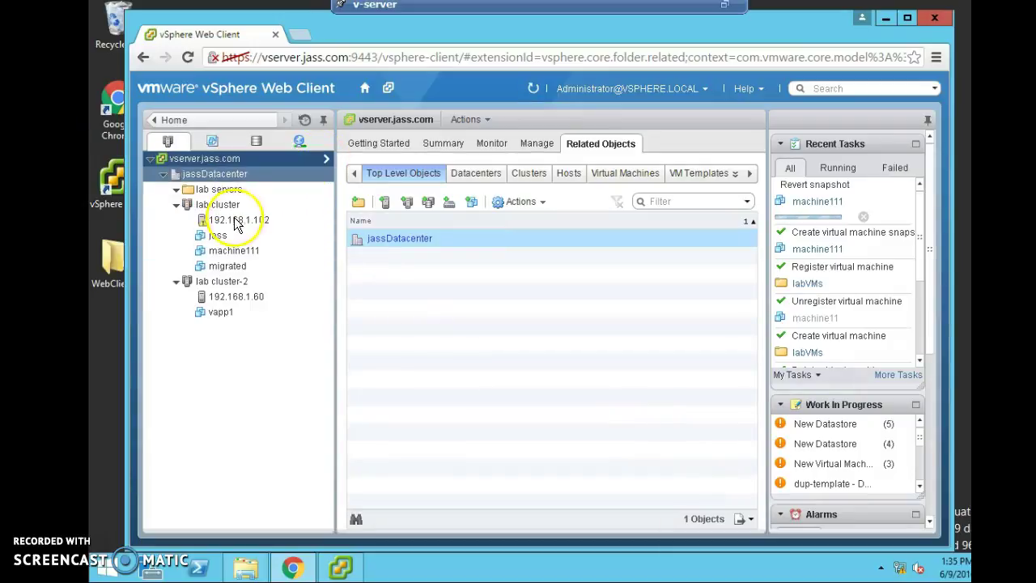
# - View the snapshots of the migrated virtual machine under lab cluster and close the snapshot manager
pyautogui.click(215, 236)
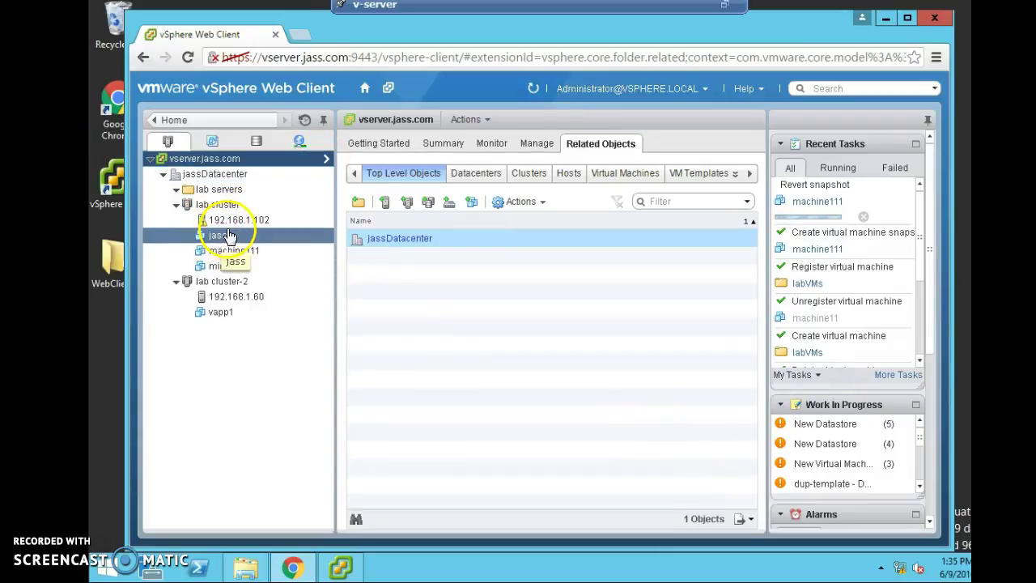
pyautogui.click(241, 267)
pyautogui.press('Down')
pyautogui.press('Up')
pyautogui.press('Up')
pyautogui.click(240, 281)
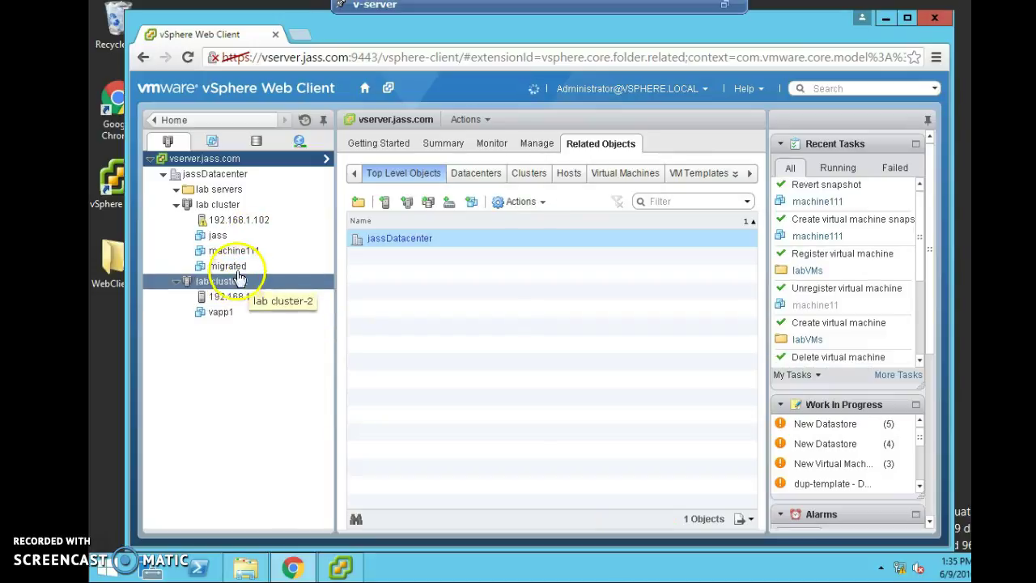
pyautogui.click(240, 267)
pyautogui.click(240, 270)
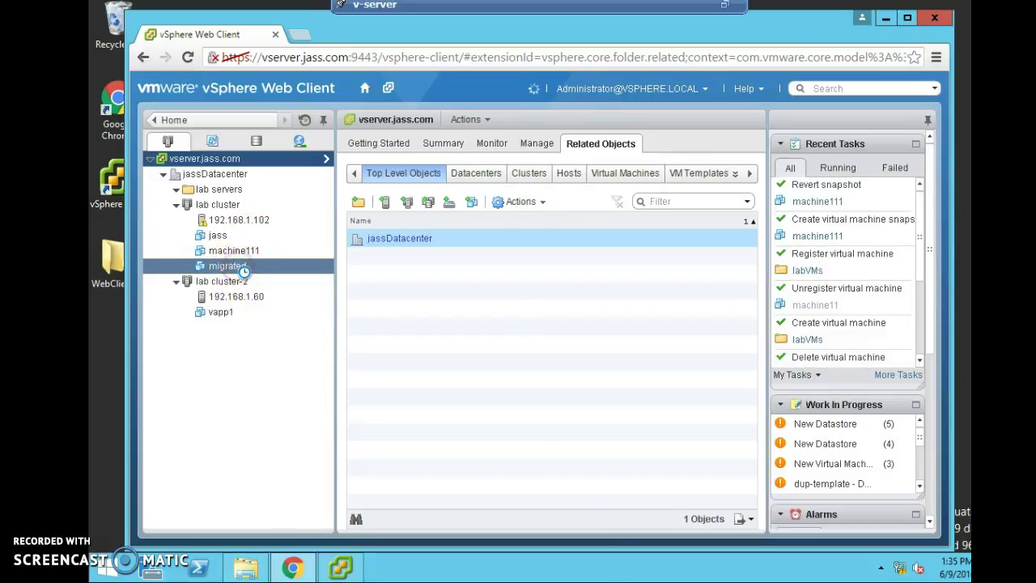
pyautogui.rightClick(241, 268)
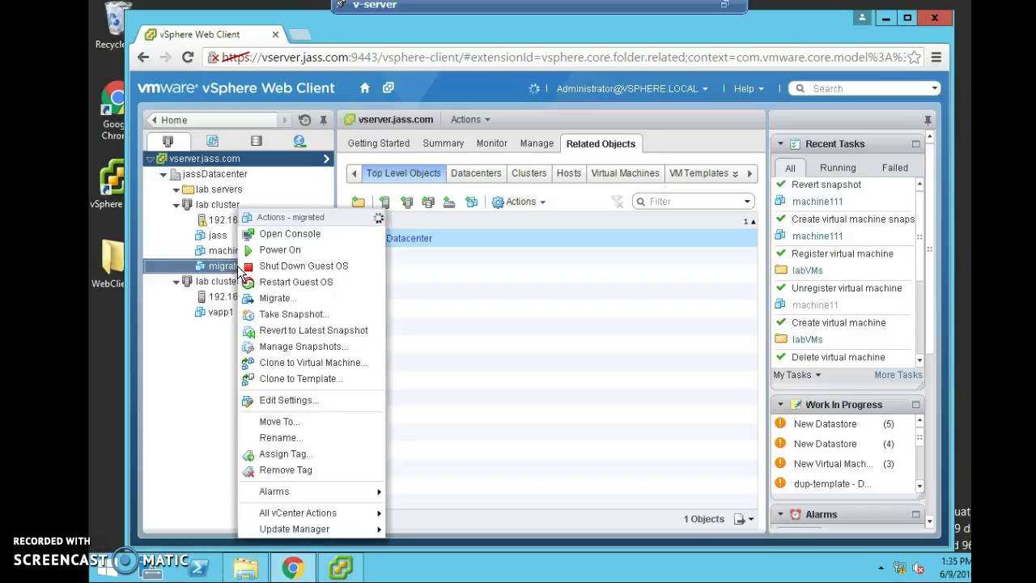
pyautogui.click(304, 350)
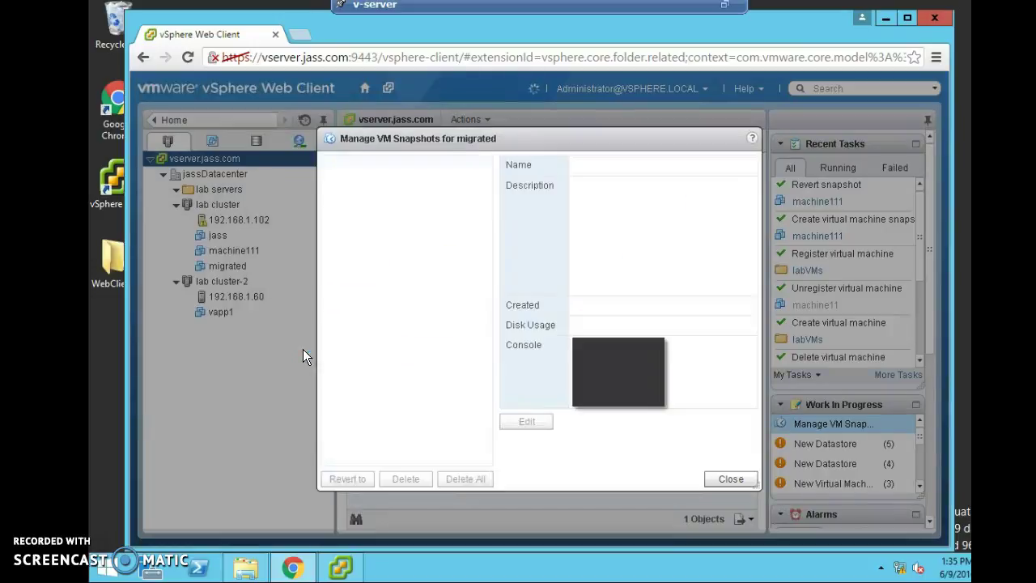
pyautogui.click(378, 165)
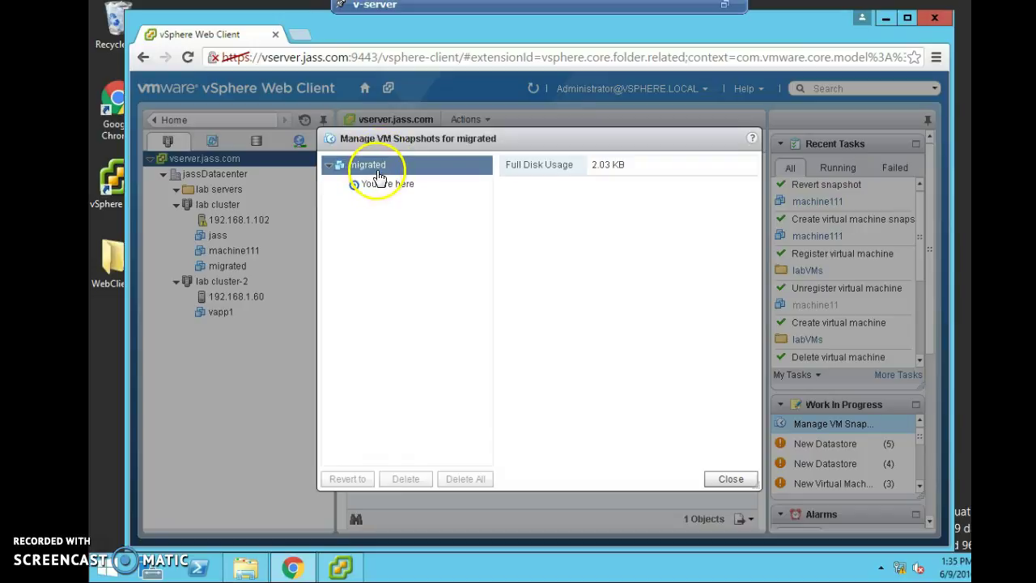
pyautogui.click(726, 479)
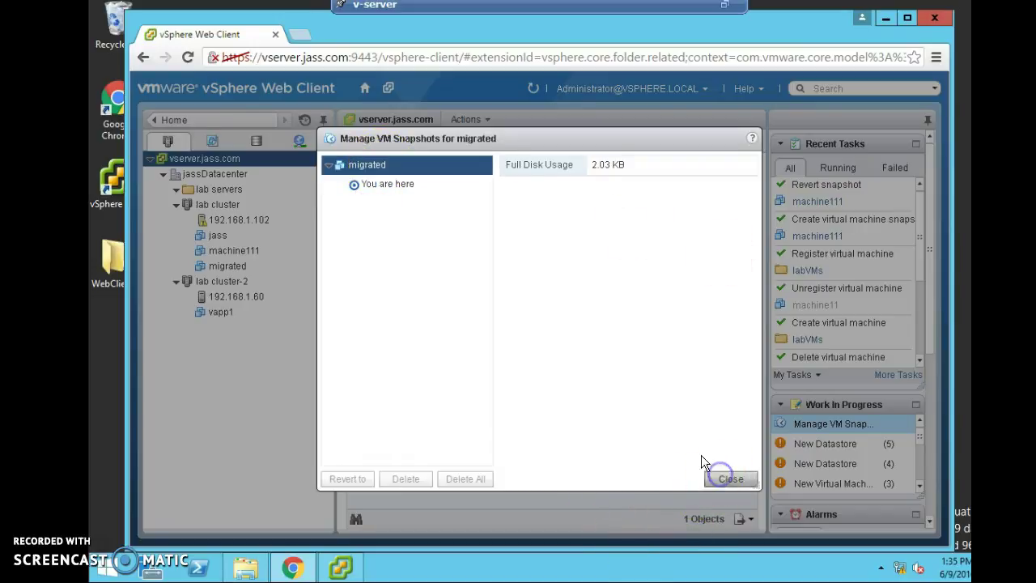
# - Delete the snapshot named machine from the machine111 virtual machine and close the snapshot manager
pyautogui.rightClick(242, 254)
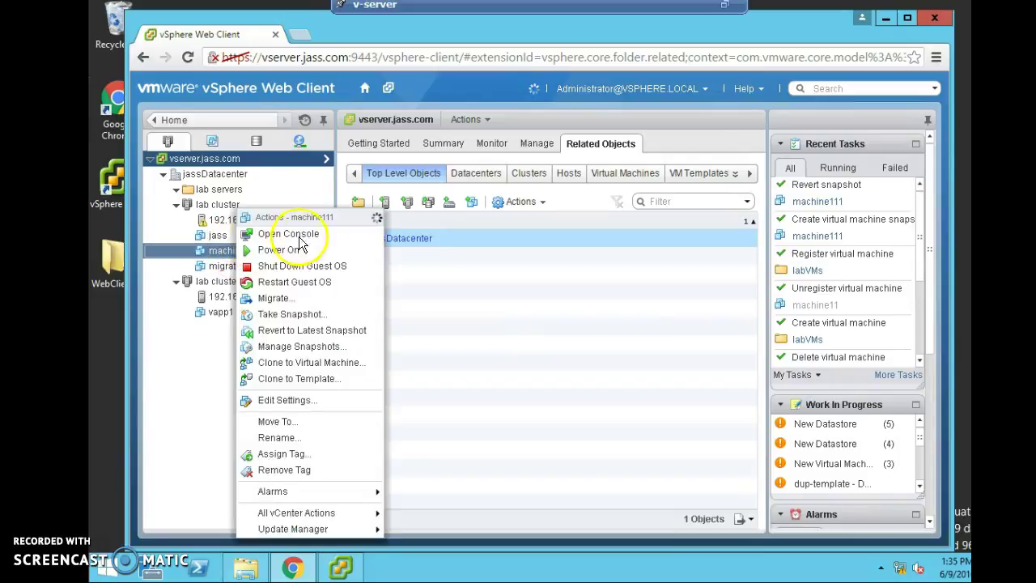
pyautogui.click(299, 346)
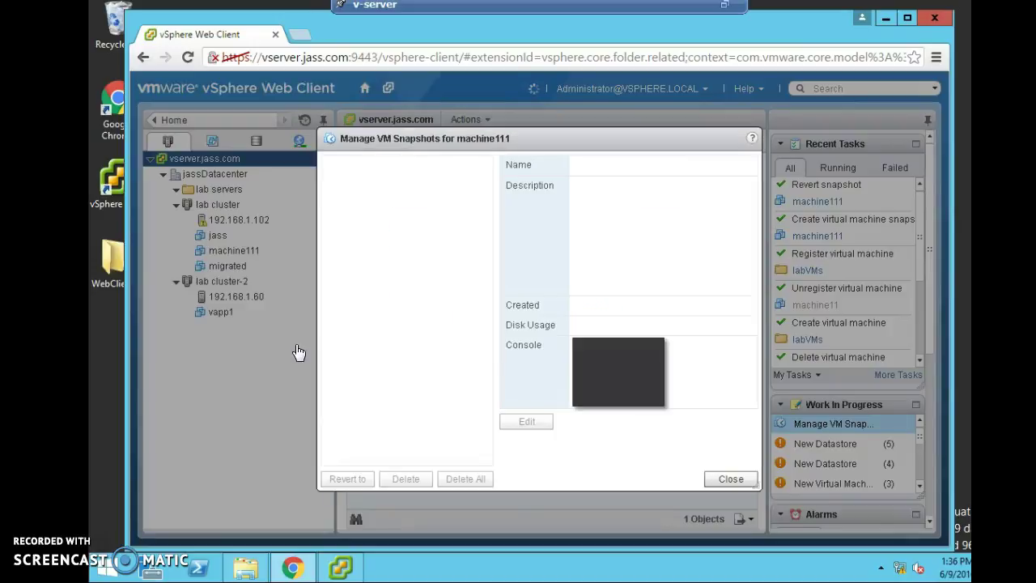
pyautogui.click(377, 188)
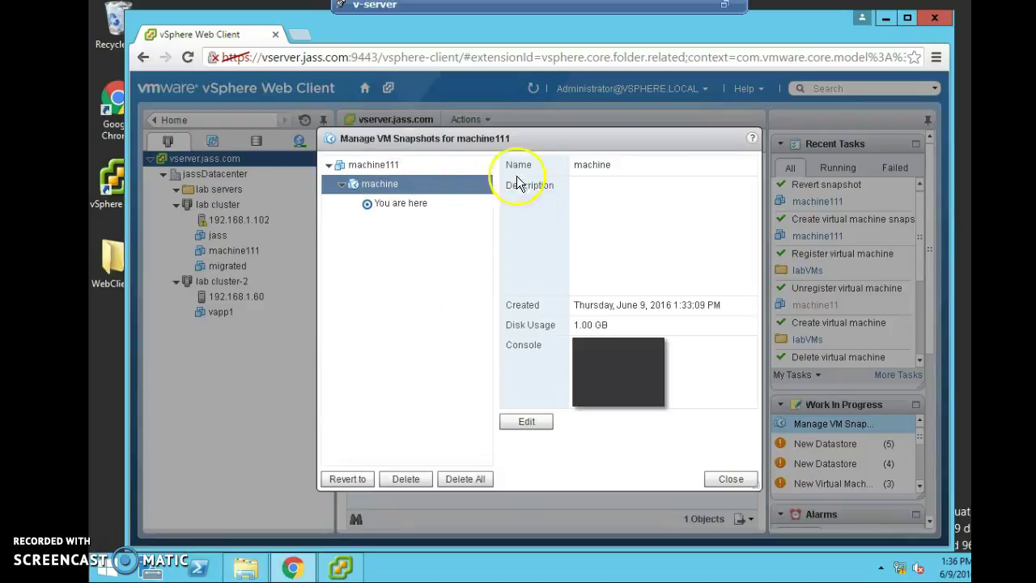
pyautogui.click(406, 479)
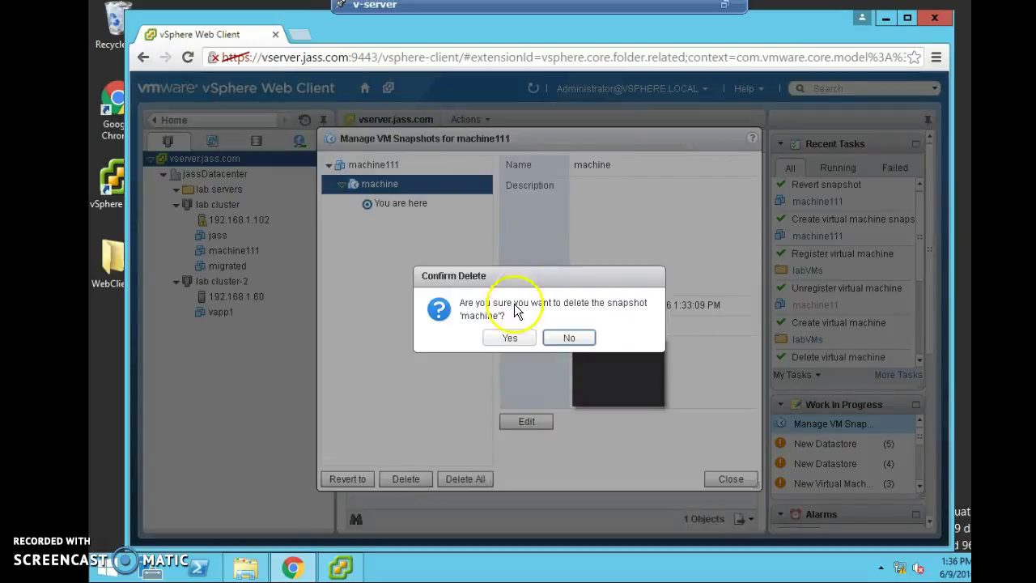
pyautogui.click(507, 338)
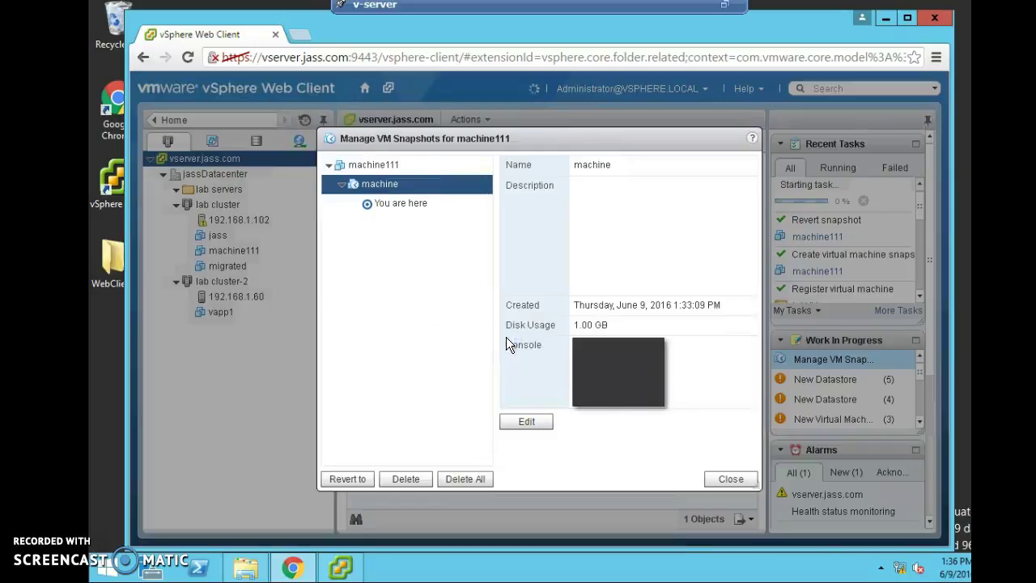
pyautogui.click(729, 480)
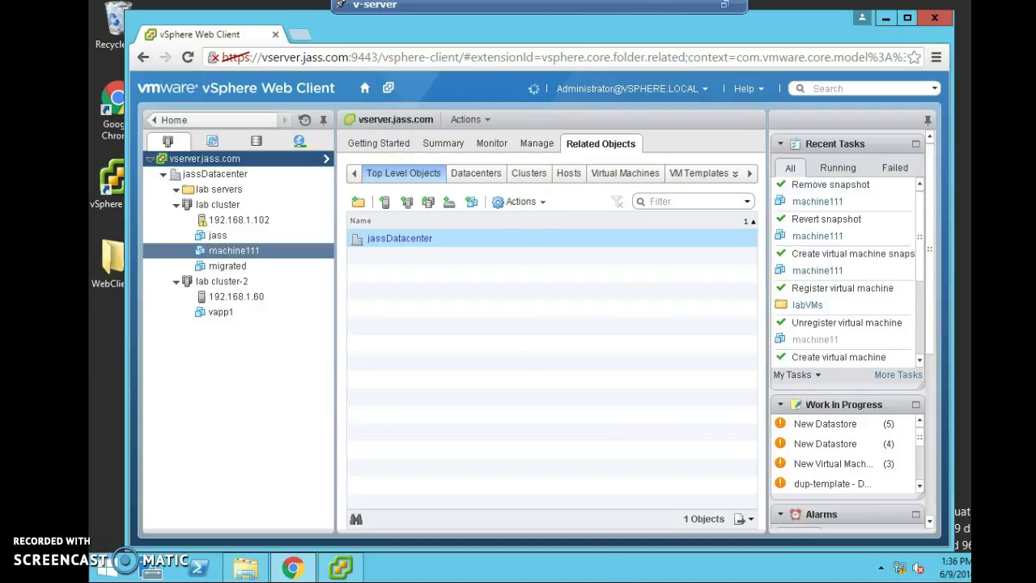
pyautogui.click(199, 285)
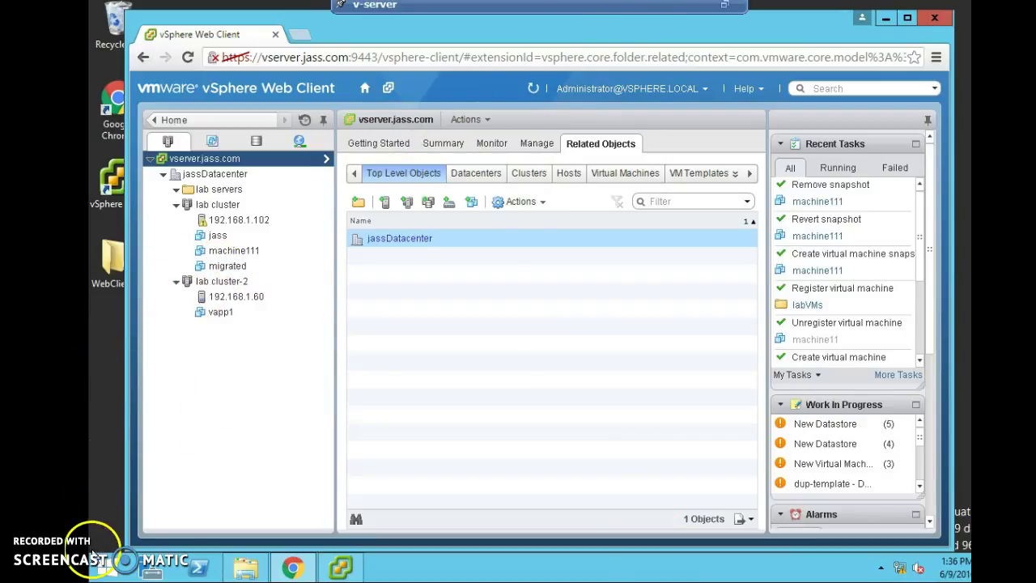